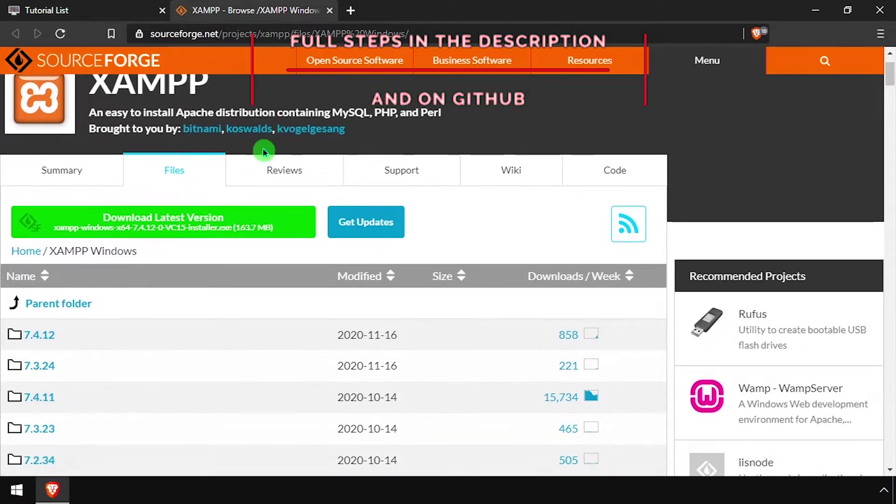
- Save the portable XAMPP 7.4.11 zip from the SourceForge 7.4.11 release folder
click(55, 401)
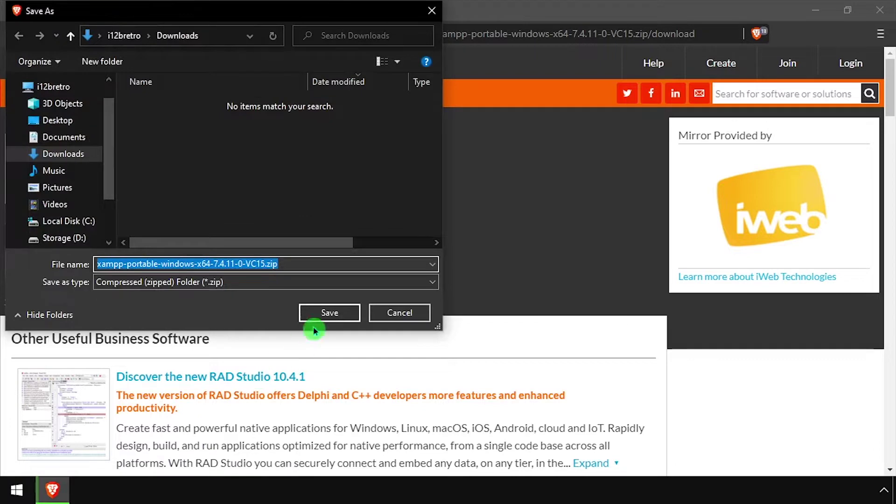
click(325, 314)
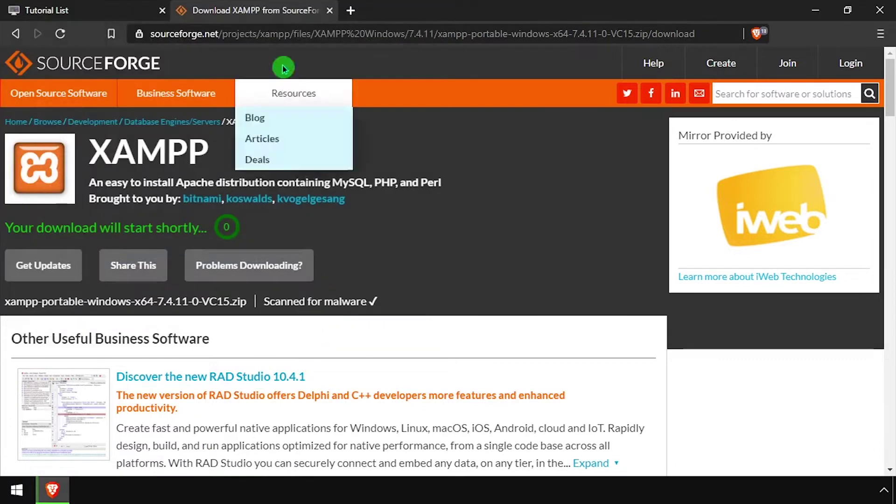
middle_click(274, 6)
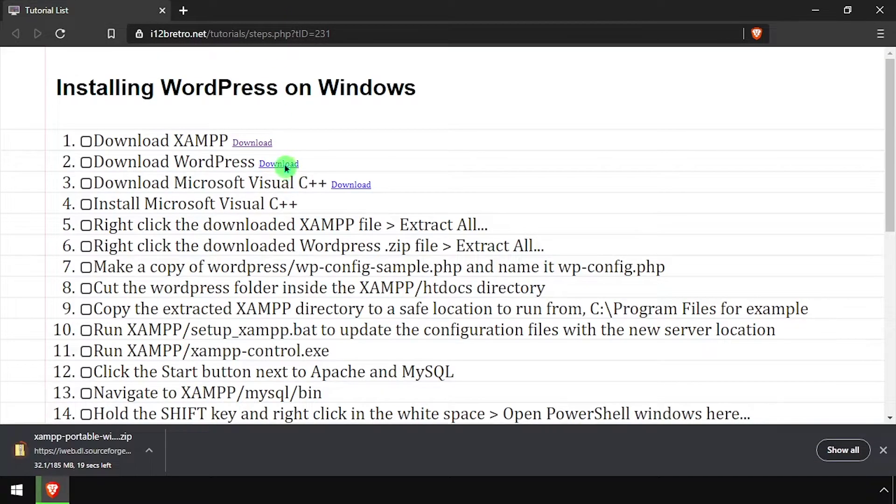
- Download the WordPress 5.5.3 zip and VC_redist.x64.exe into Downloads
click(285, 163)
click(328, 313)
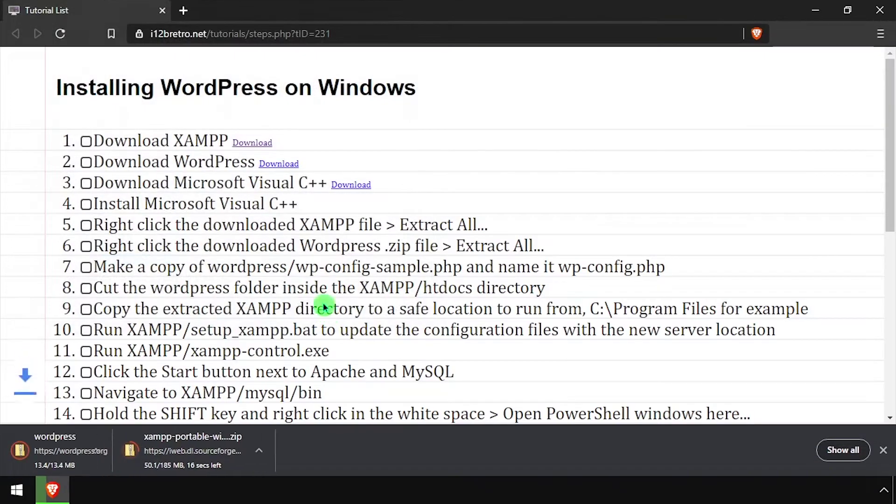
click(350, 184)
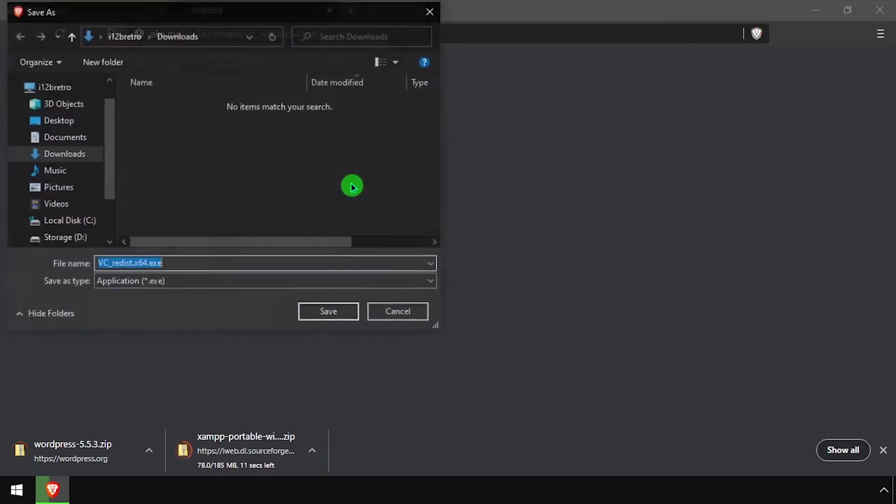
click(327, 311)
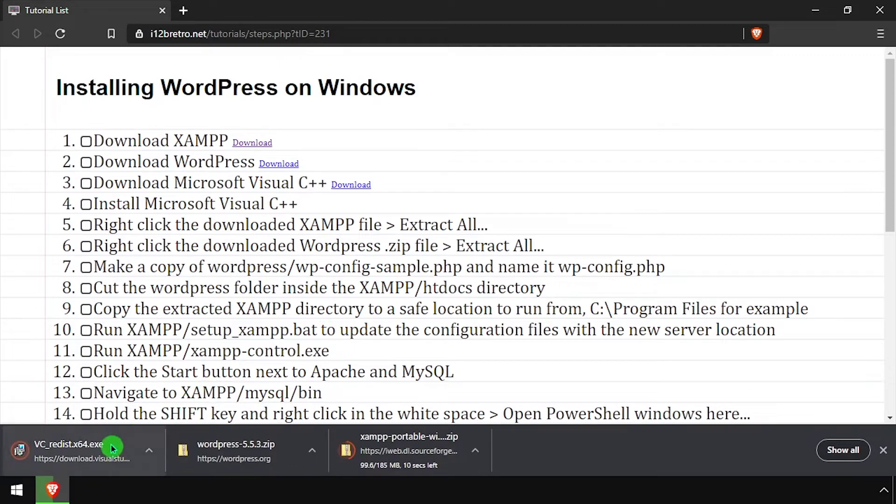
right_click(110, 444)
- Run VC_redist.x64.exe as administrator, accept the licence, and install the Visual C++ 2015-2019 x64 redistributable
click(154, 408)
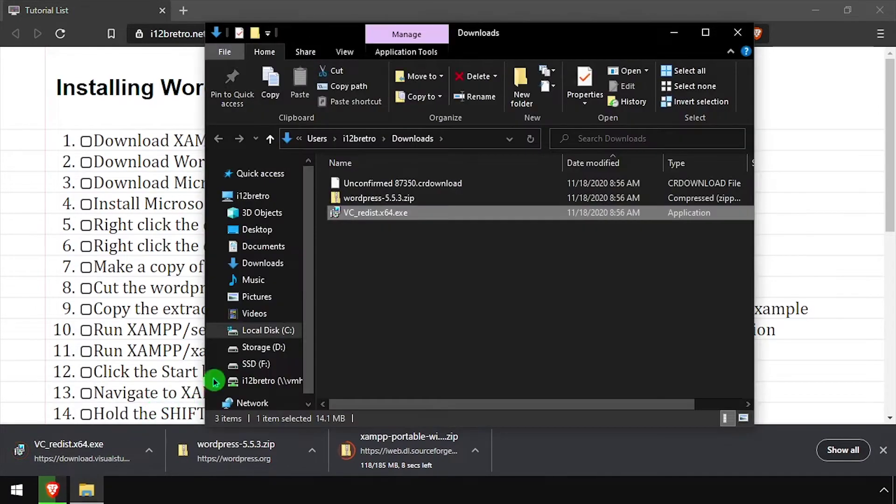
right_click(377, 214)
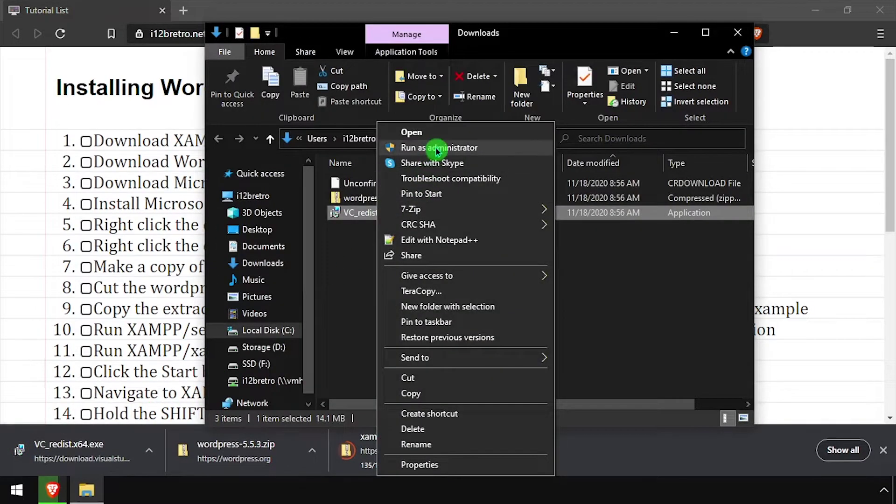
click(435, 147)
click(404, 302)
click(511, 324)
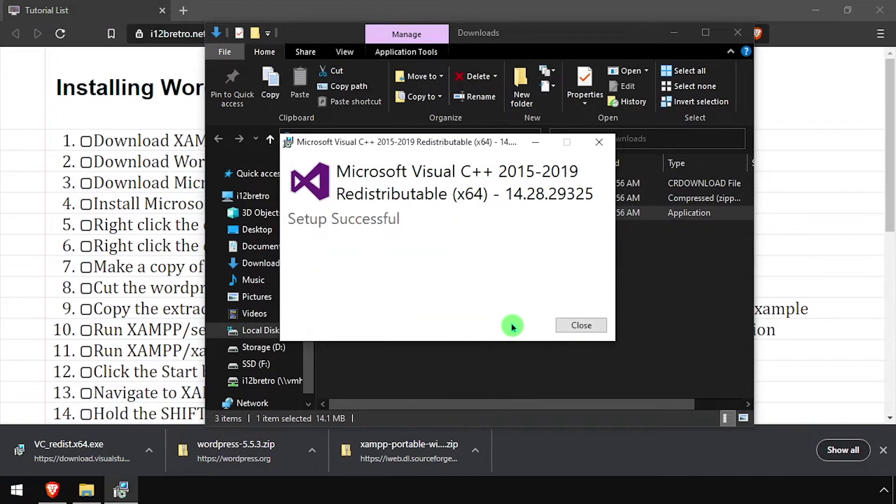
click(598, 326)
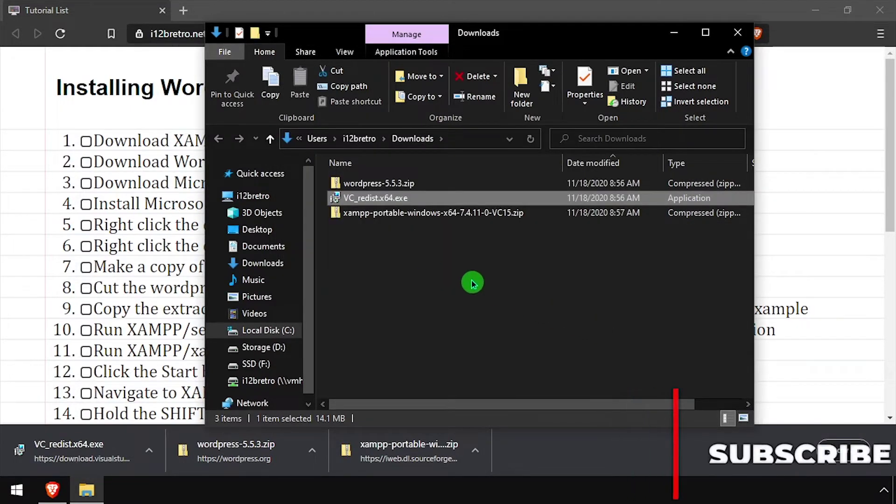
click(416, 217)
- Extract the XAMPP portable zip with 7-Zip and the WordPress zip into Downloads
right_click(416, 218)
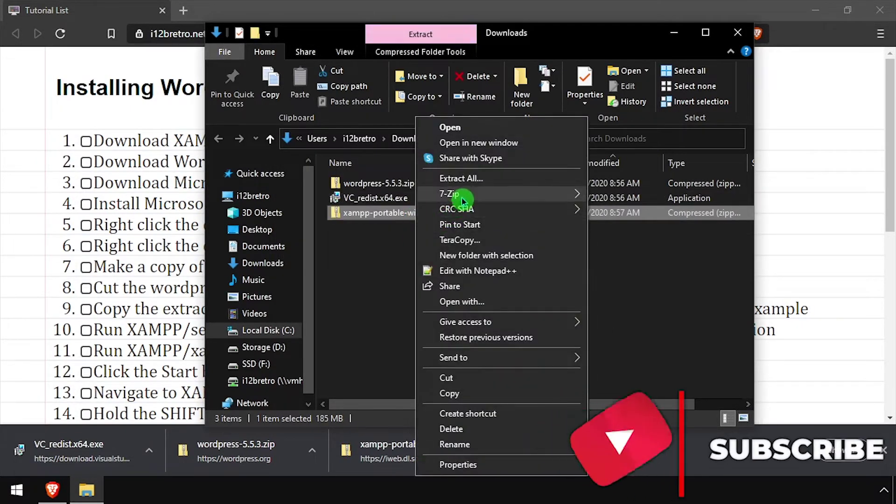
mouse_move(536, 195)
click(198, 226)
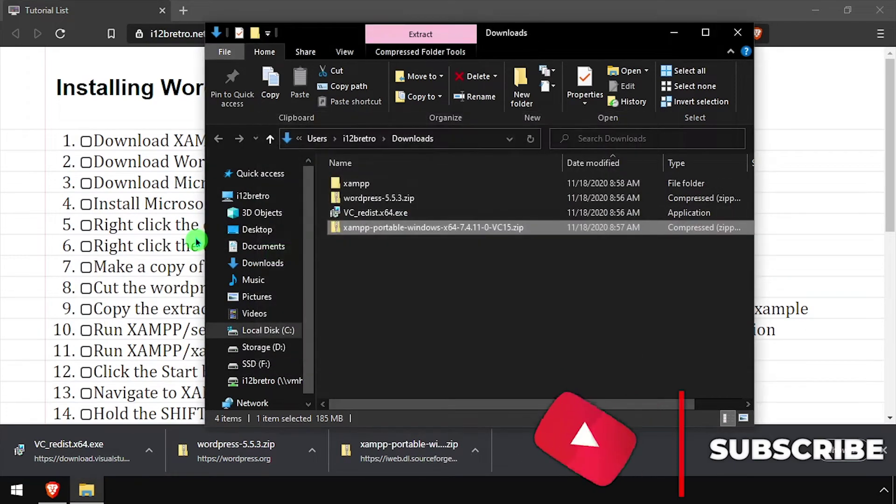
right_click(399, 196)
mouse_move(450, 193)
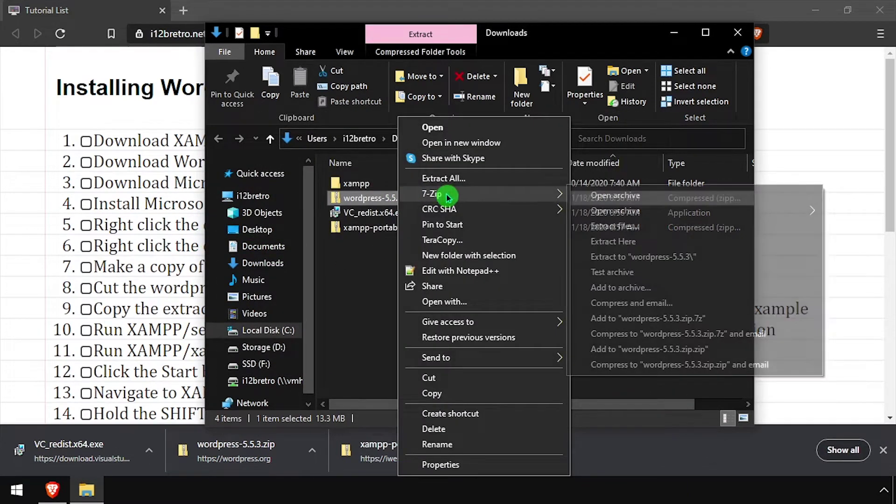
click(614, 242)
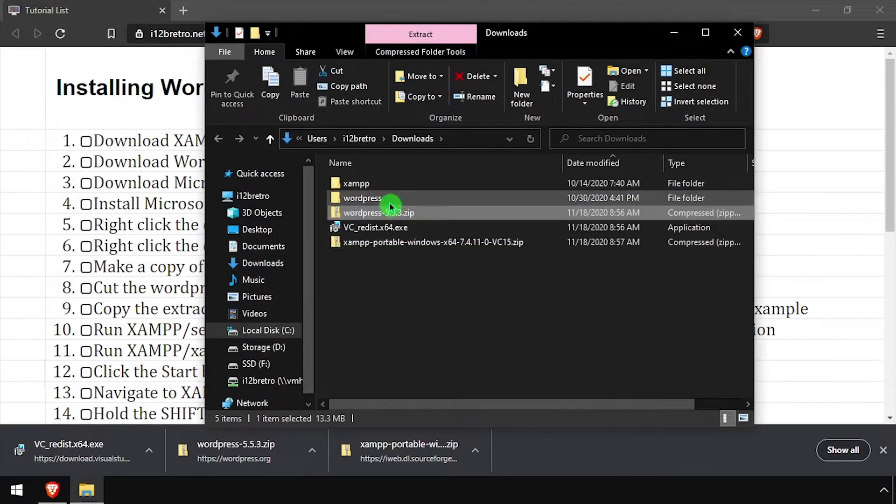
- Duplicate wp-config-sample.php in the wordpress folder and rename the copy wp-config.php
double_click(390, 199)
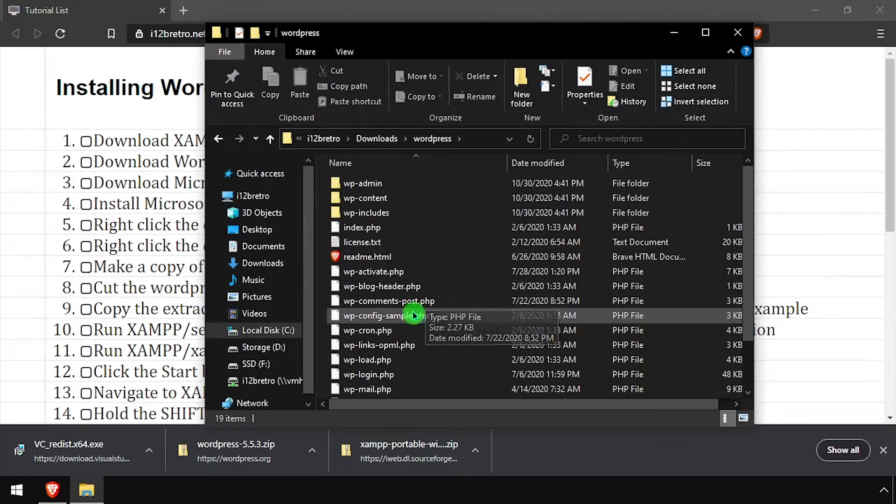
click(413, 316)
key(ctrl+c)
key(ctrl+v)
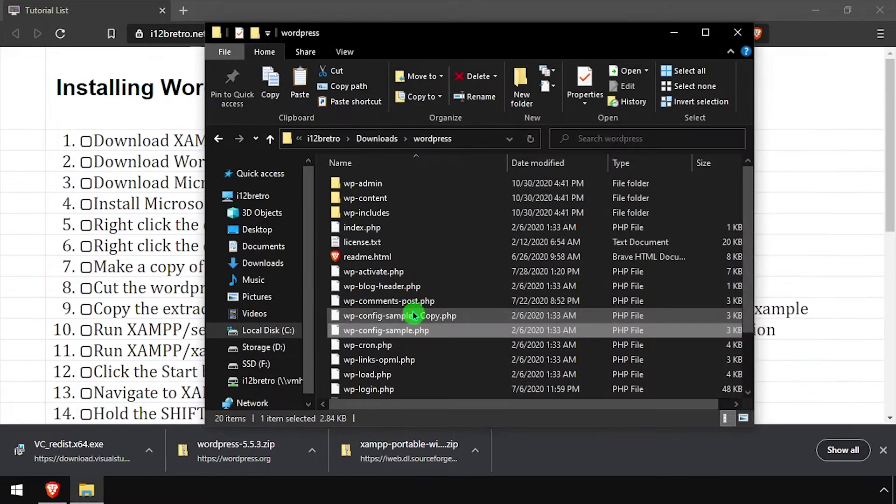
click(416, 316)
click(434, 317)
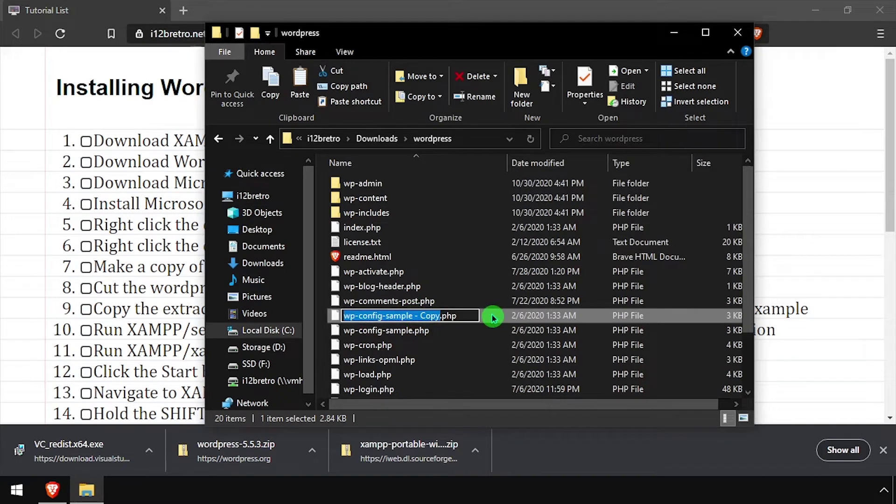
text(wp-config)
key(Return)
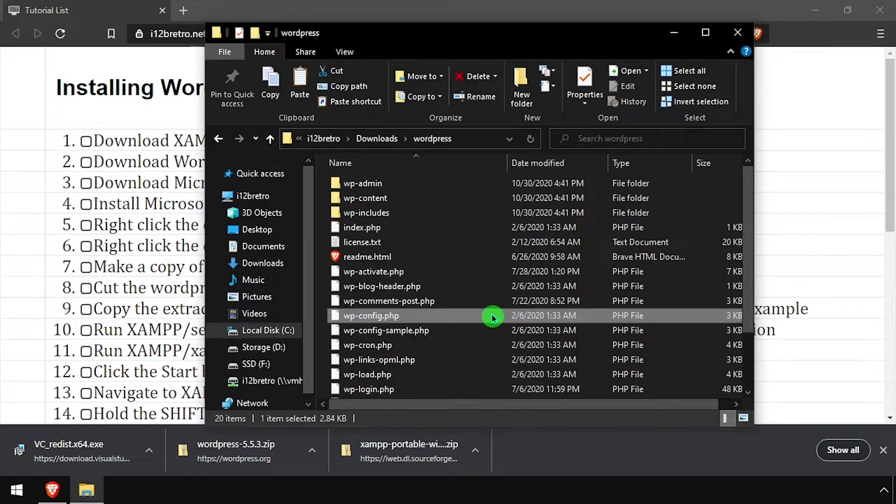
- Paste the wordpress folder into xampp\htdocs
click(377, 138)
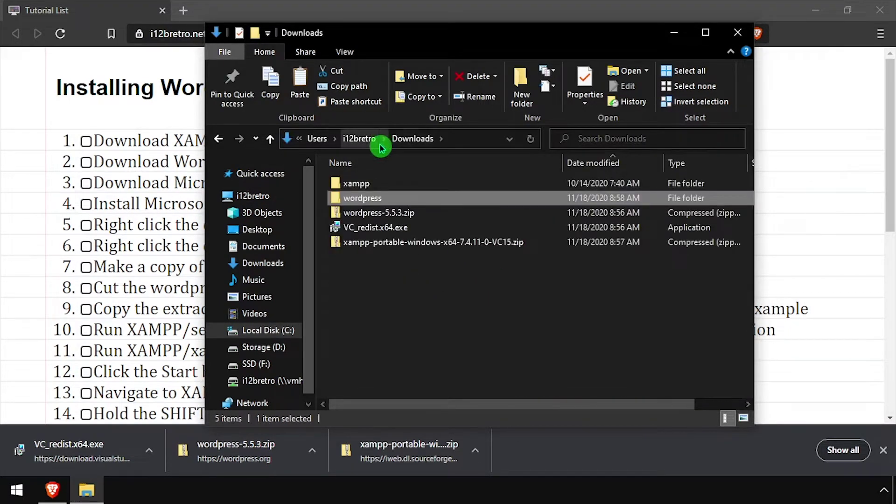
double_click(372, 183)
click(369, 243)
double_click(368, 242)
key(ctrl+v)
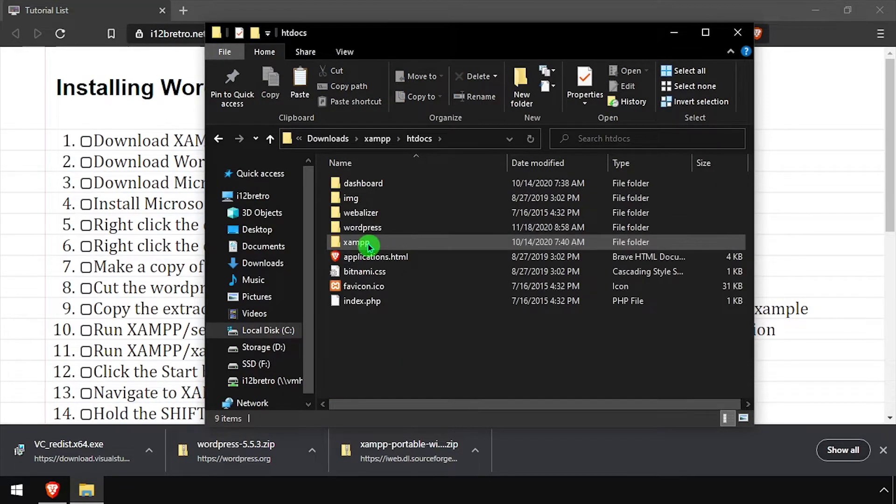
- Run setup_xampp.bat in the xampp folder and close it when finished
click(378, 142)
scroll(410, 274, down, 6)
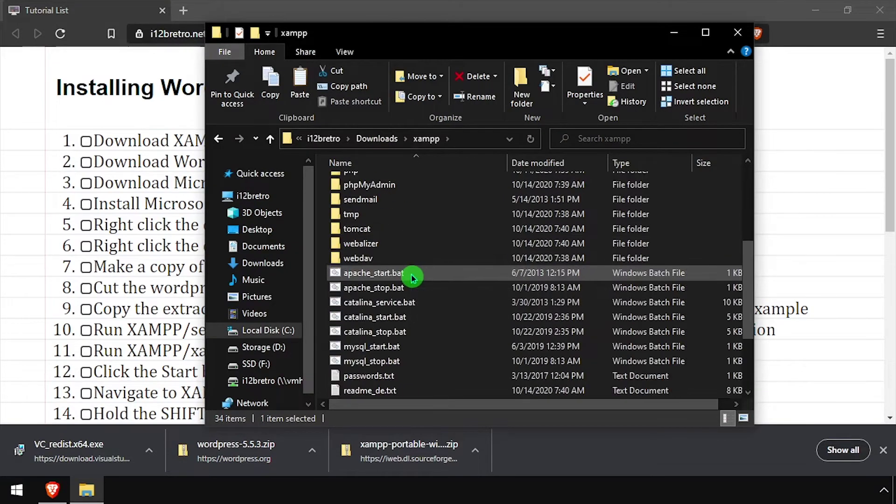
click(412, 277)
double_click(402, 317)
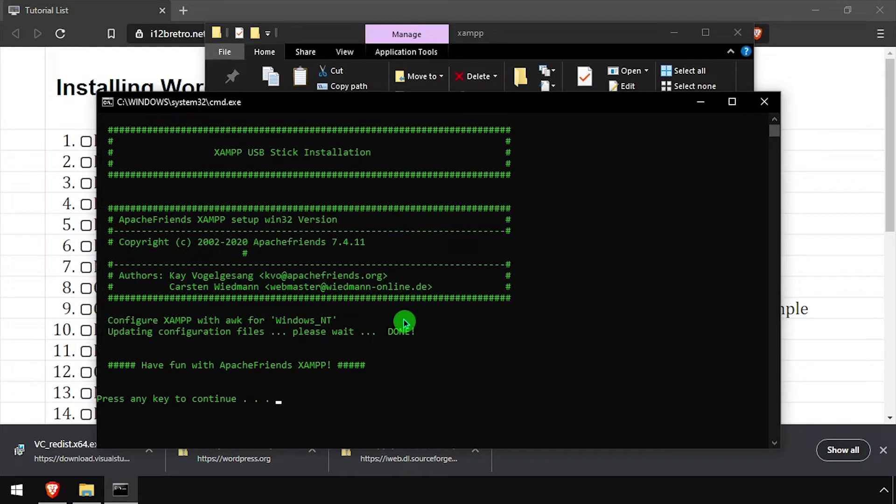
key(Return)
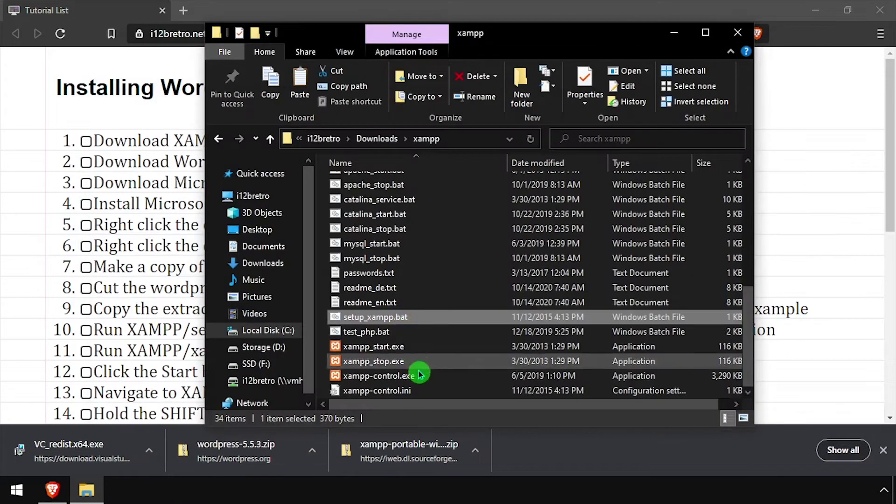
- Launch the XAMPP Control Panel, start Apache and MySQL, and allow both through the firewall
double_click(415, 376)
click(506, 280)
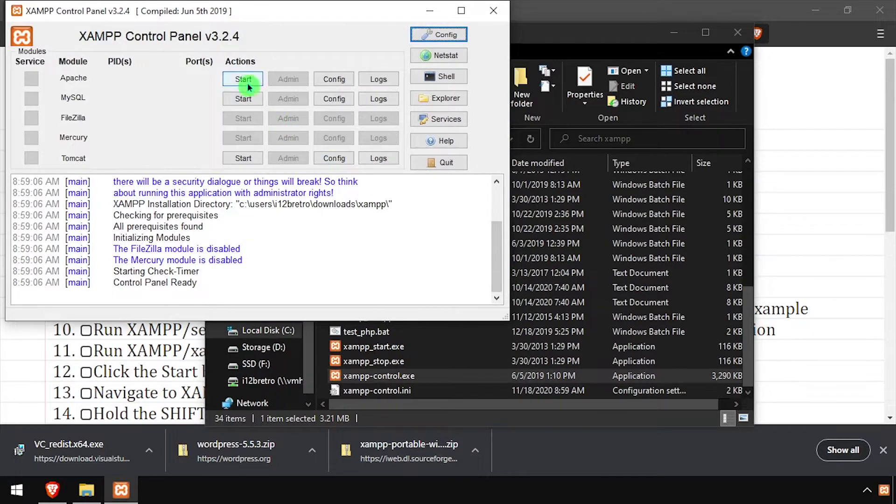
click(243, 79)
click(508, 381)
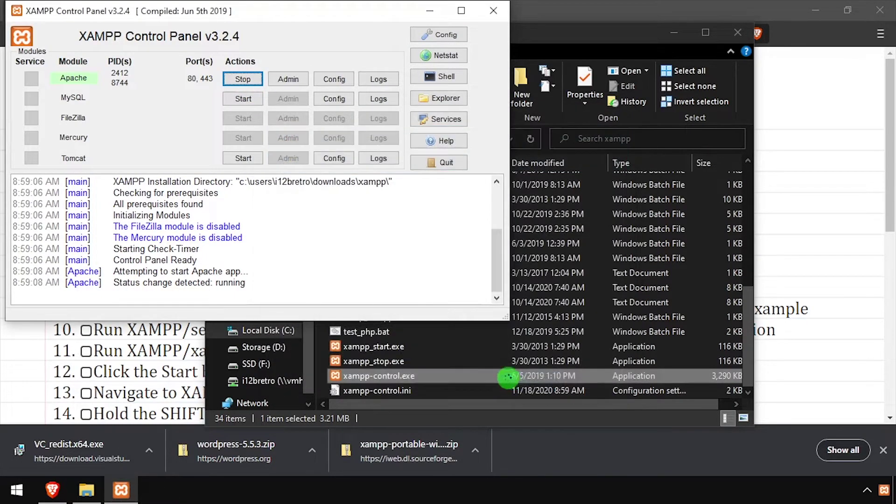
click(243, 98)
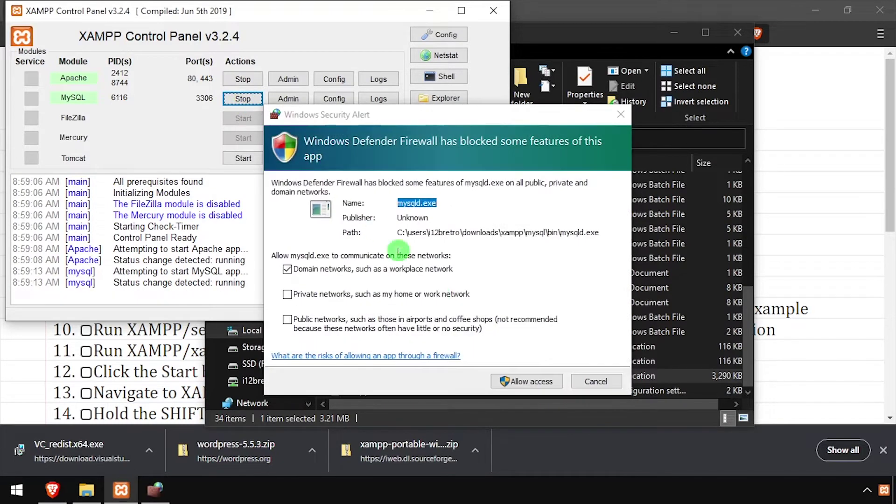
click(527, 382)
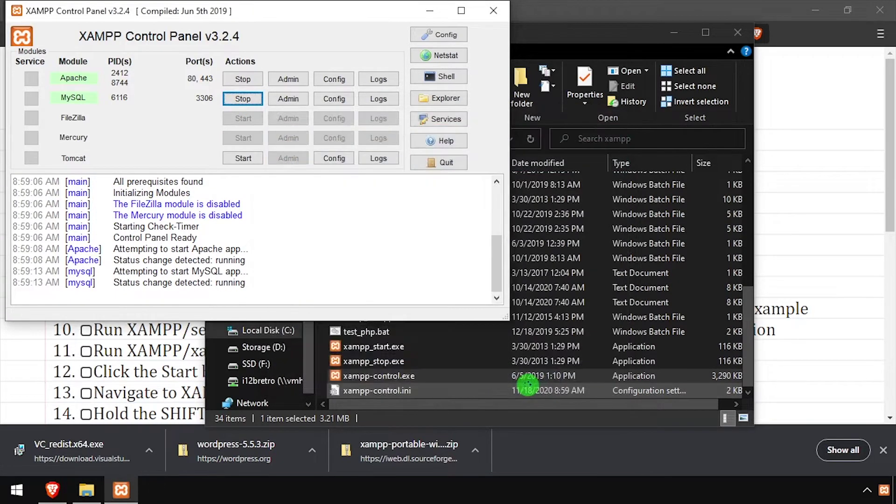
- Open a PowerShell window in the xampp\mysql\bin folder
click(322, 343)
scroll(322, 343, up, 5)
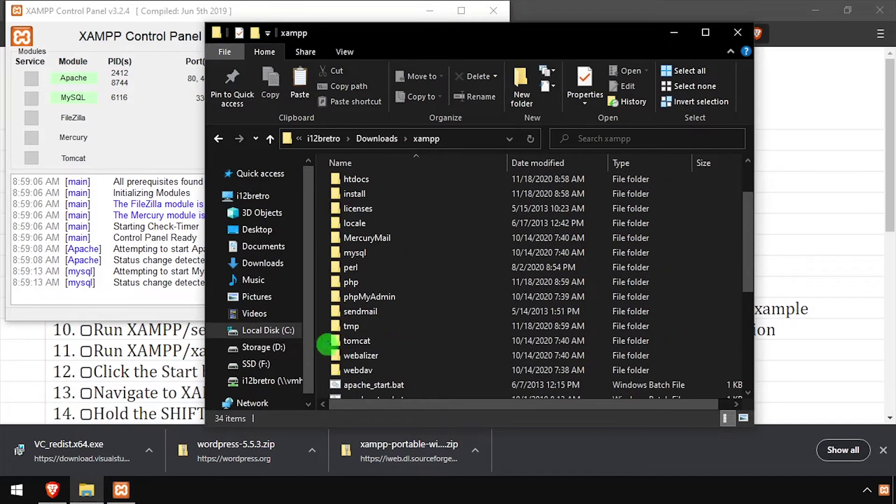
double_click(346, 254)
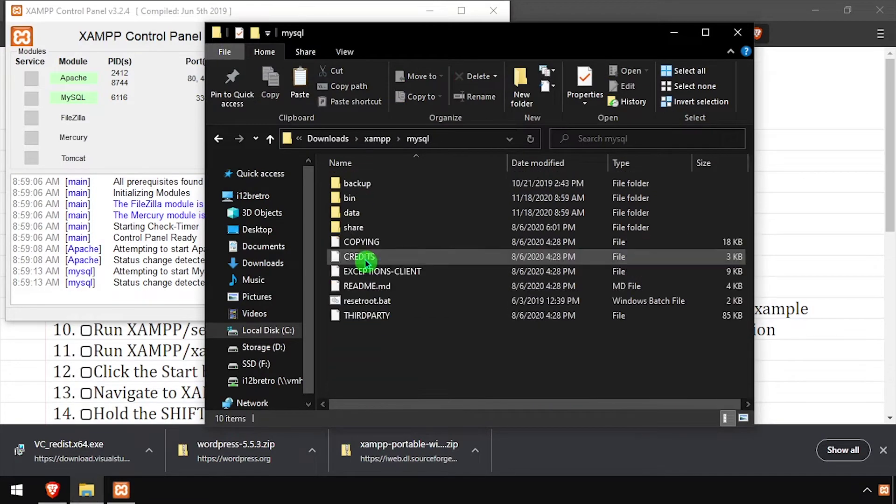
double_click(352, 198)
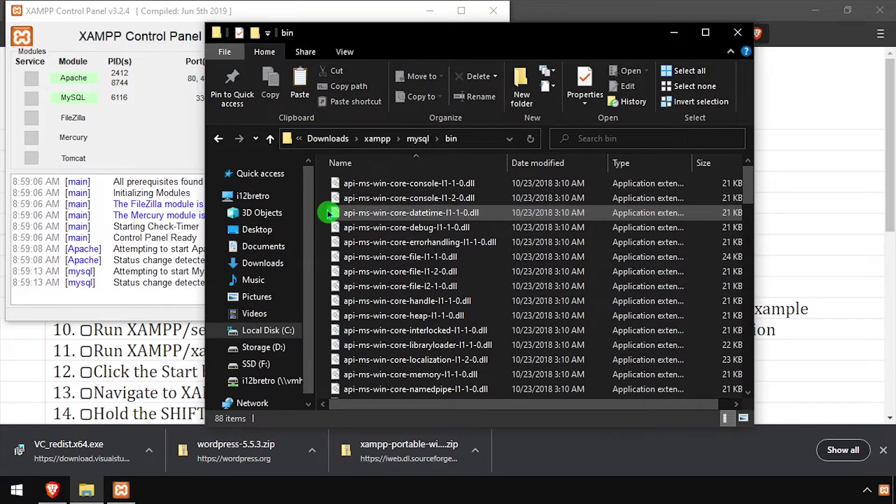
shift+right_click(328, 214)
click(357, 344)
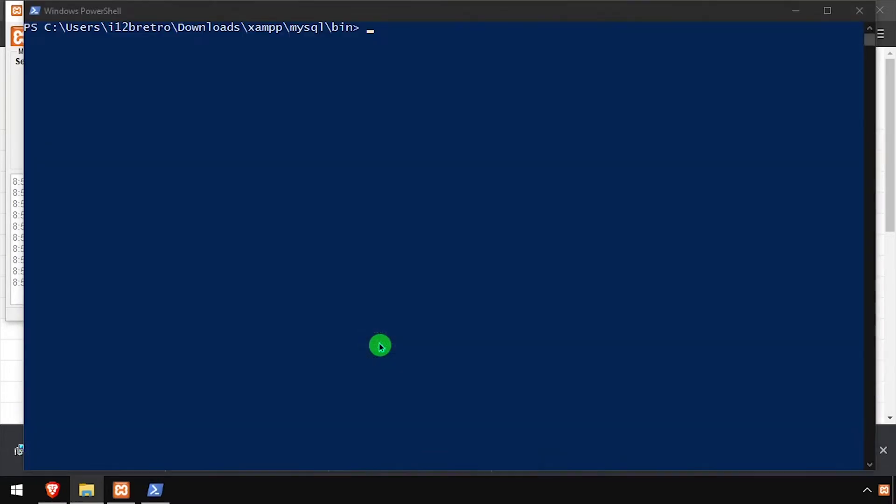
- Log into MariaDB as root with ./mysql -u root
click(51, 489)
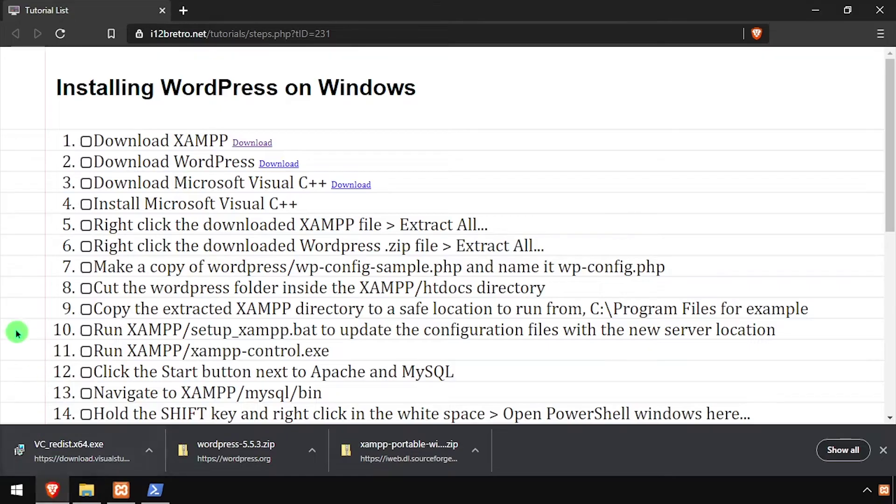
scroll(18, 328, down, 5)
click(90, 180)
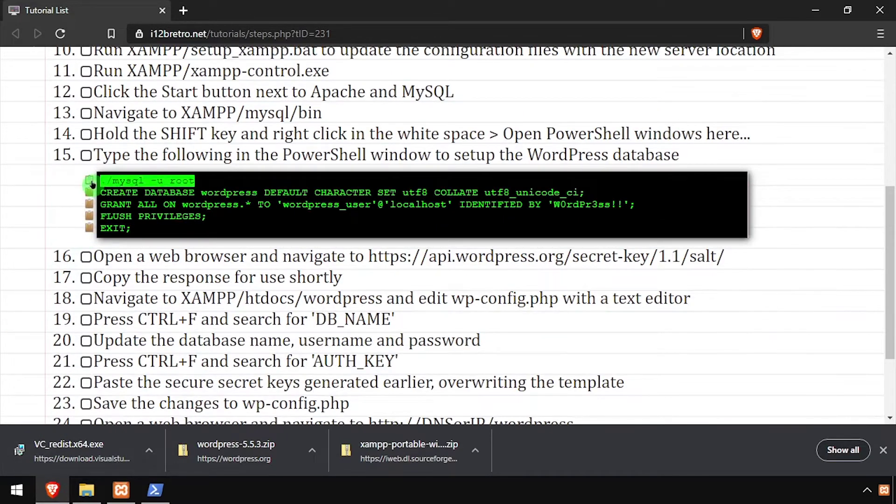
key(alt+Tab)
key(alt+Tab)
key(alt+Tab)
key(alt+Tab)
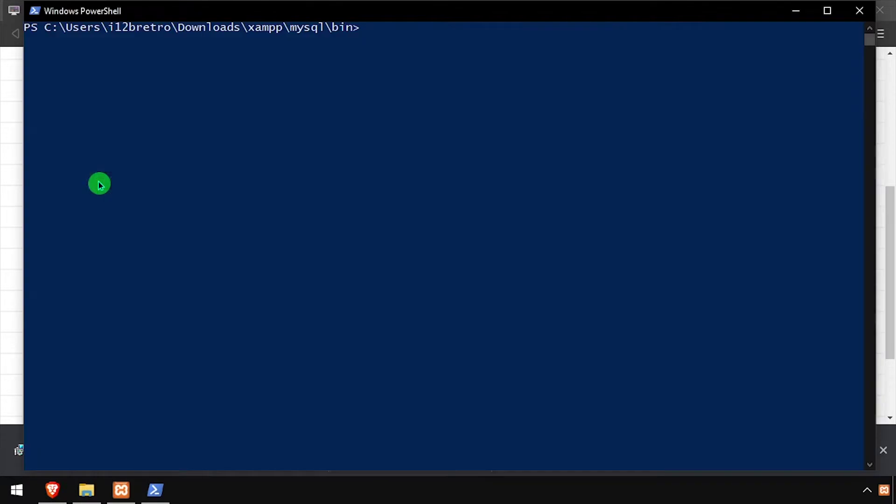
right_click(300, 192)
key(Return)
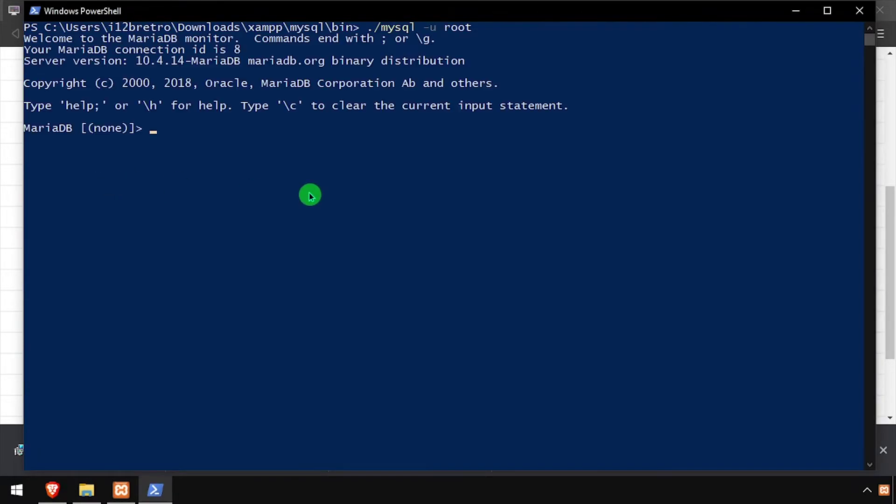
- Create the wordpress database and grant the WordPress user full privileges on it
key(alt+Tab)
click(92, 193)
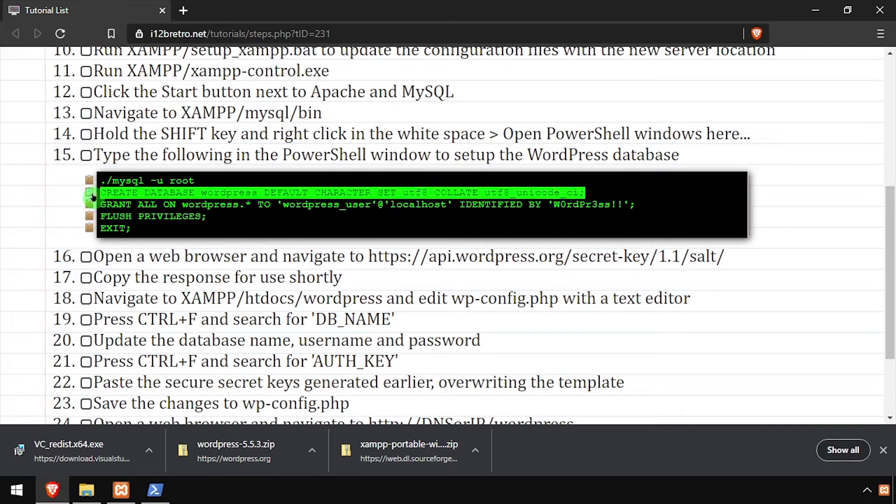
key(alt+Tab)
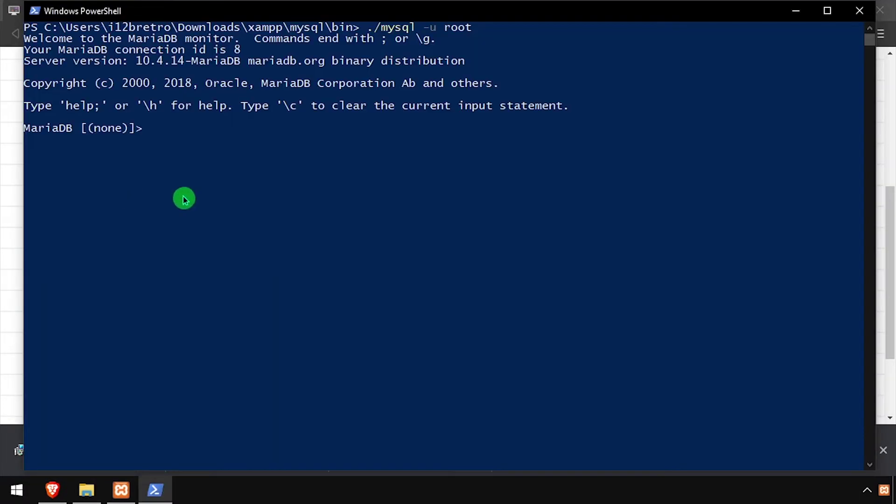
right_click(256, 194)
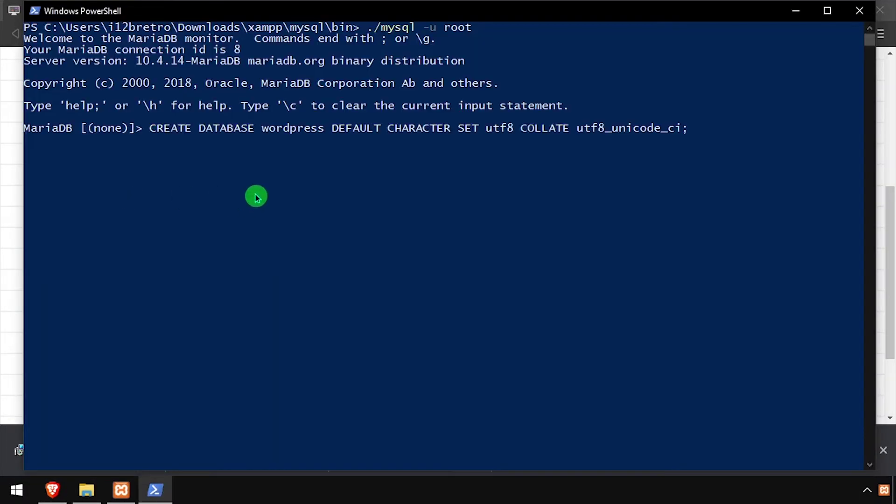
key(Return)
key(alt+Tab)
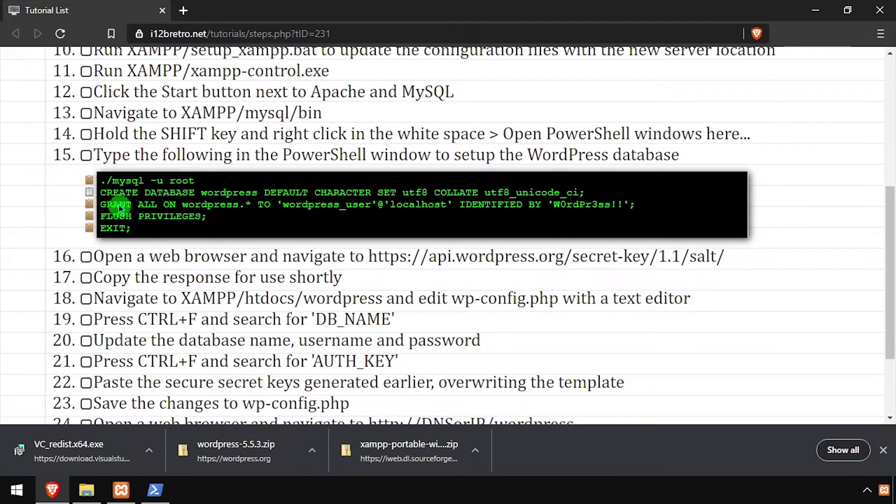
click(90, 205)
key(alt+Tab)
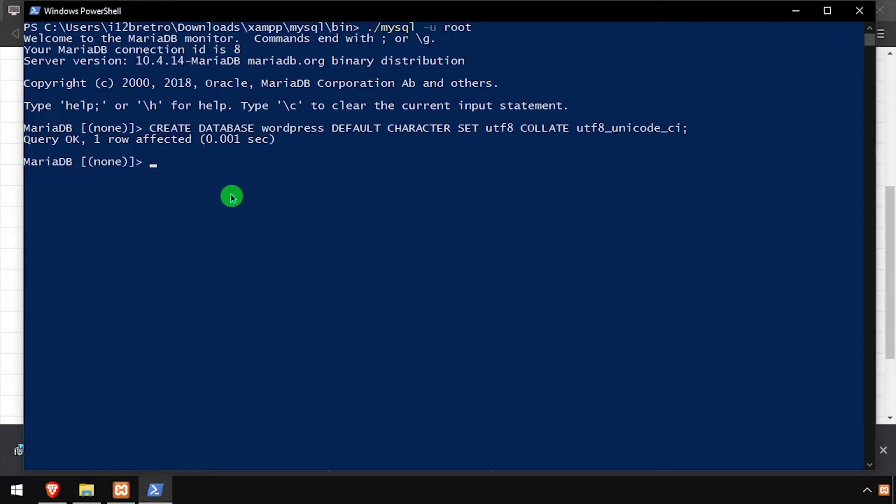
right_click(253, 199)
key(Return)
- Run FLUSH PRIVILEGES, then exit MariaDB and PowerShell
key(alt+Tab)
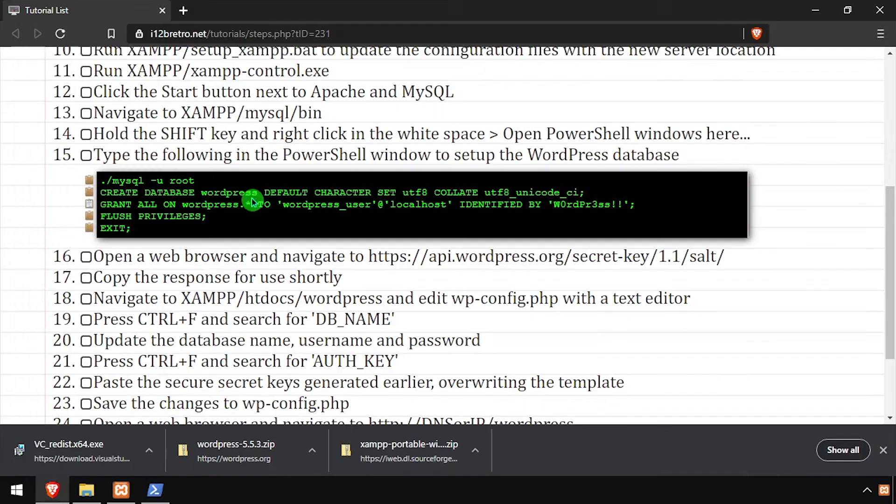
click(88, 215)
key(alt+Tab)
right_click(160, 213)
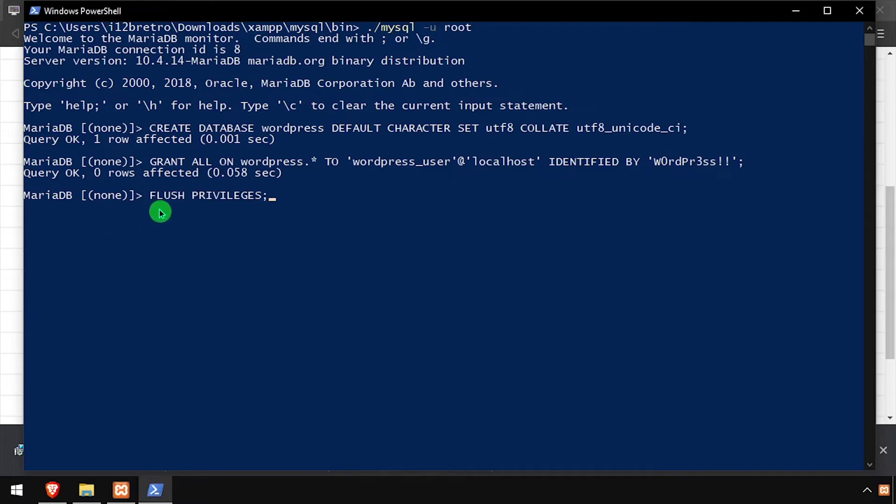
key(Return)
text(exit)
key(Return)
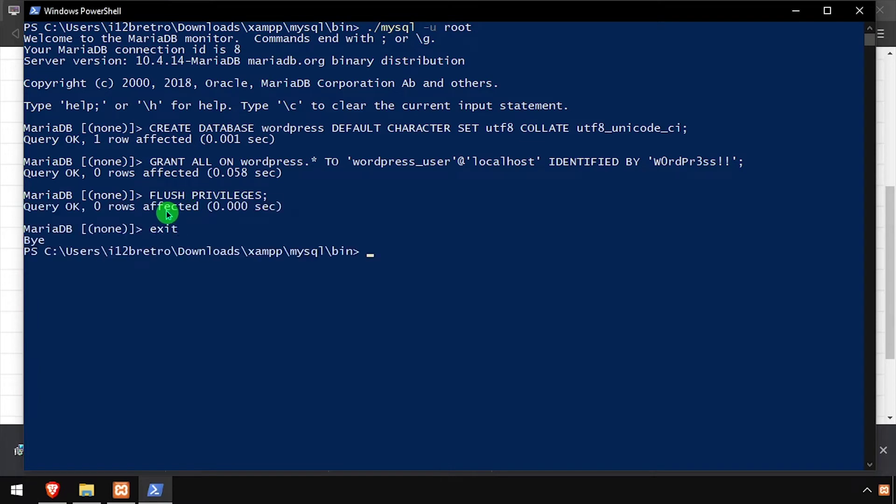
text(exit)
key(Return)
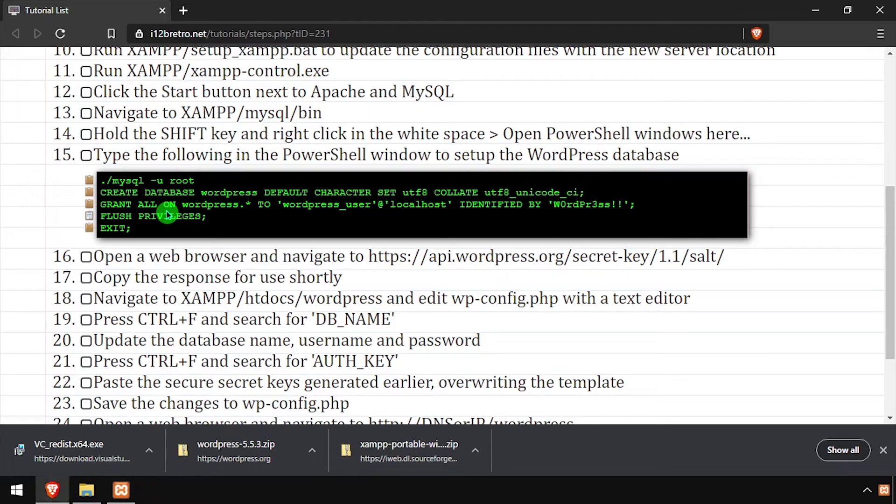
- Load the WordPress salt API URL in a new tab and copy the eight generated key lines
drag(370, 258, 713, 260)
key(ctrl+c)
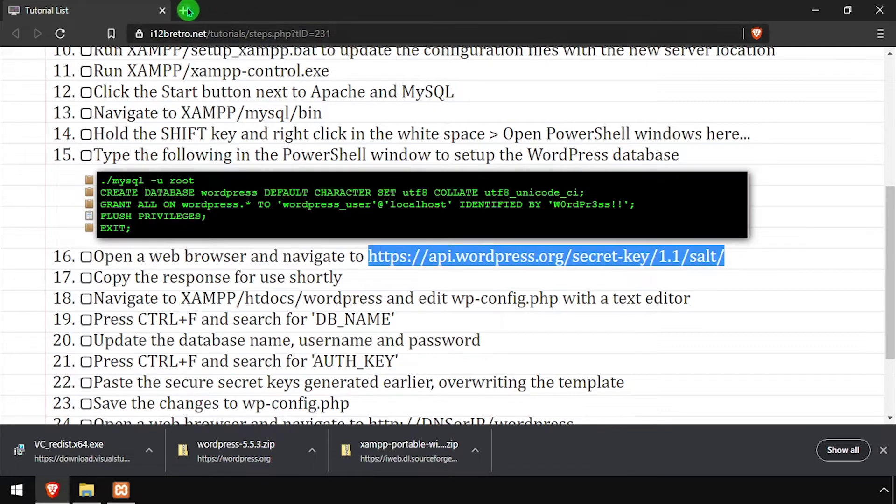
click(183, 10)
key(ctrl+v)
key(Return)
drag(496, 138, 3, 65)
right_click(55, 59)
click(90, 70)
click(90, 12)
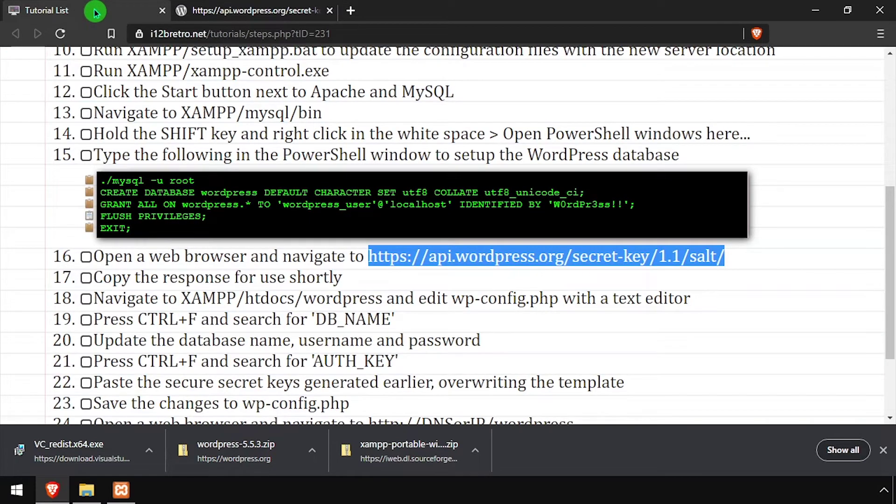
- Open xampp\htdocs\wordpress\wp-config.php in Notepad++
click(87, 489)
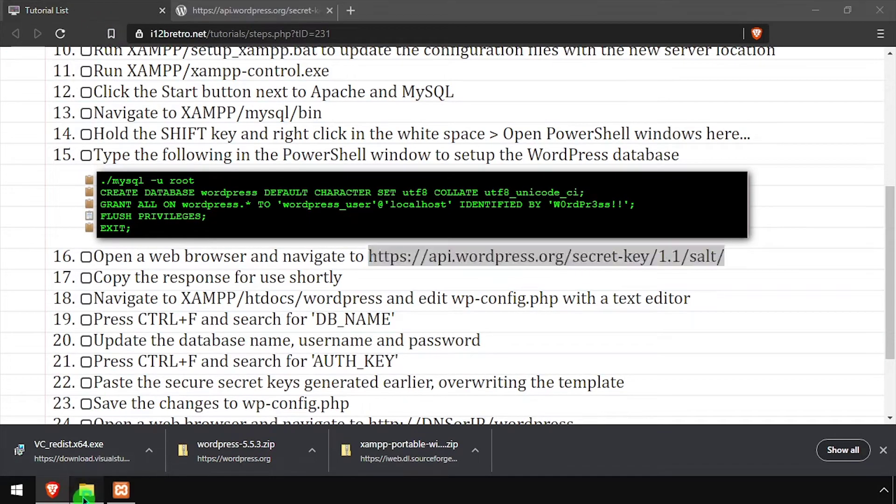
click(381, 140)
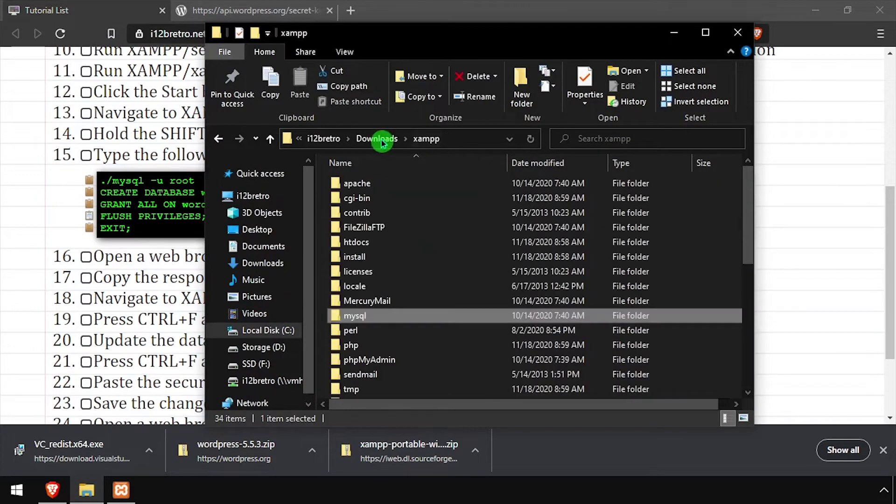
double_click(376, 243)
double_click(367, 230)
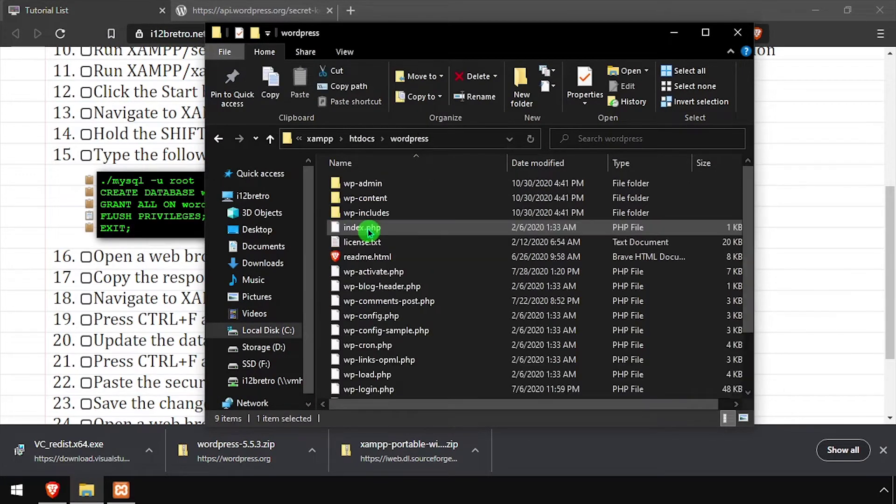
click(375, 316)
right_click(374, 316)
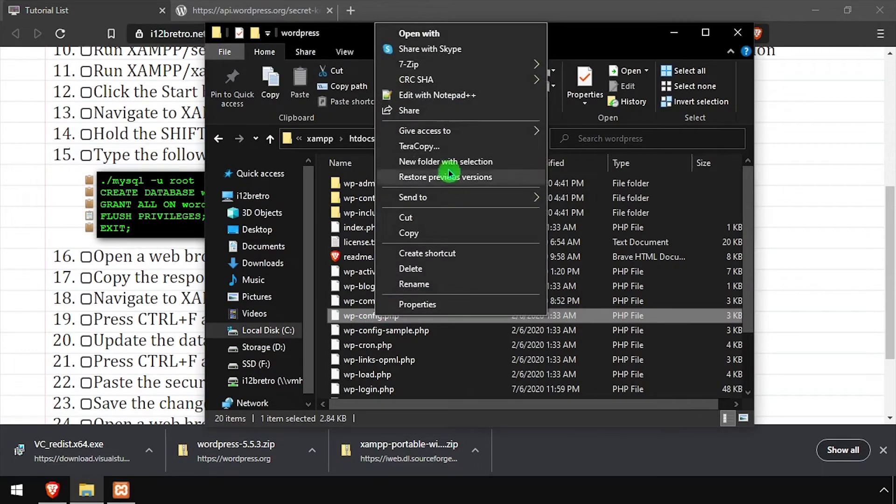
click(456, 93)
- Set the database name to wordpress, user to wordpress_user, and enter the database password
scroll(303, 329, down, 2)
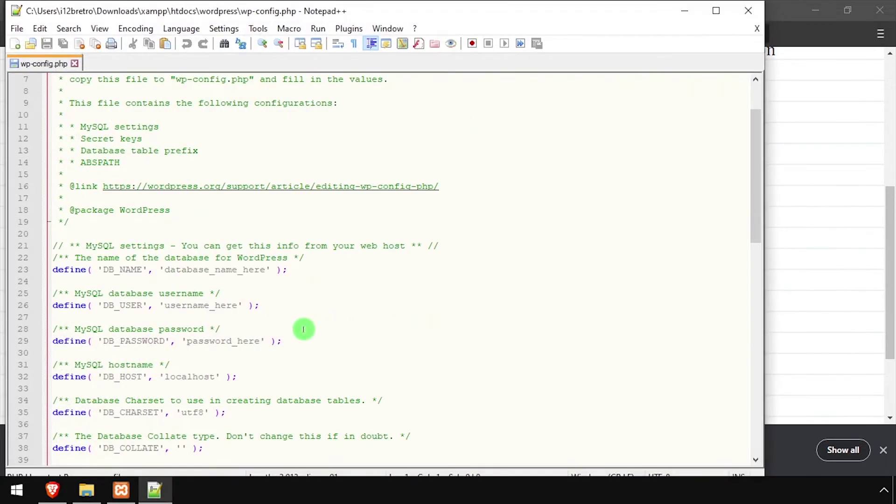
drag(168, 269, 222, 269)
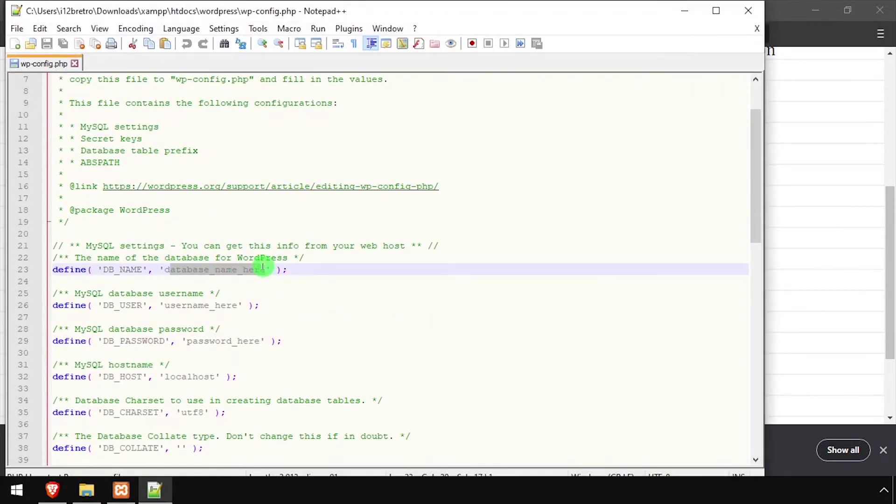
text(wordpress)
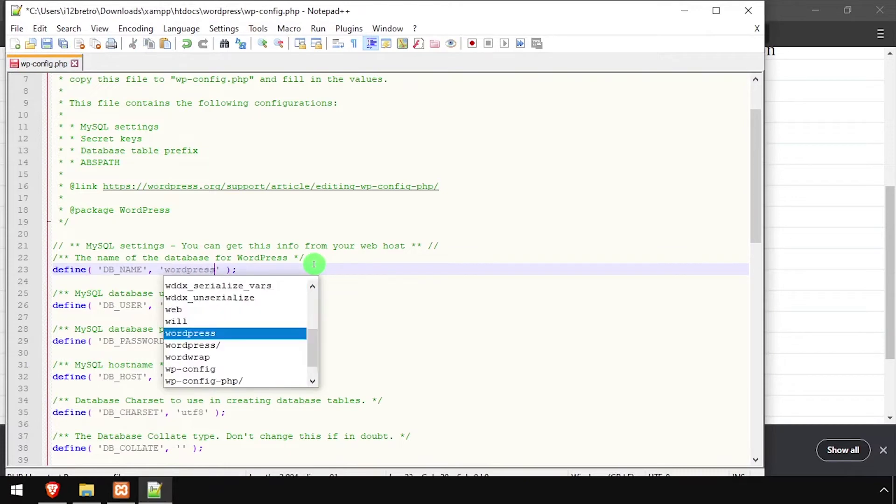
key(Escape)
key(Down)
key(Down)
key(Down)
key(ctrl+shift+Left)
text(wordpress_us' );)
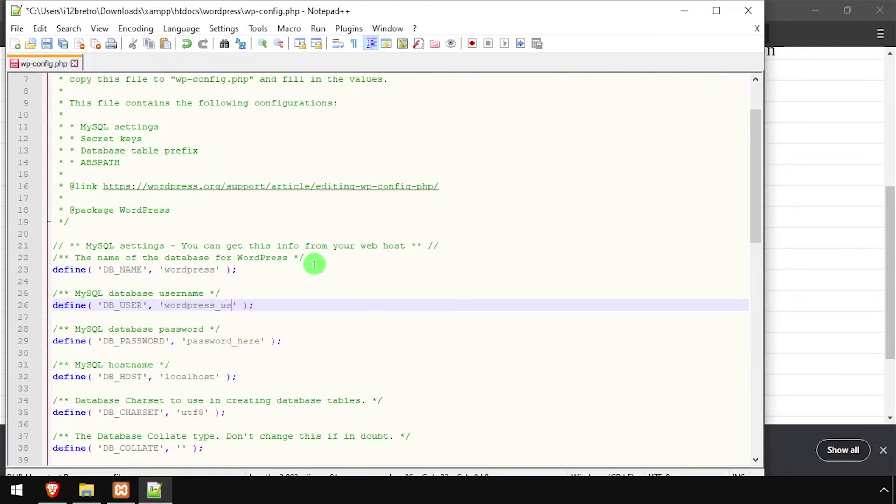
key(Down)
key(Down)
key(Down)
key(ctrl+Right)
key(ctrl+shift+Left)
text(W0r)
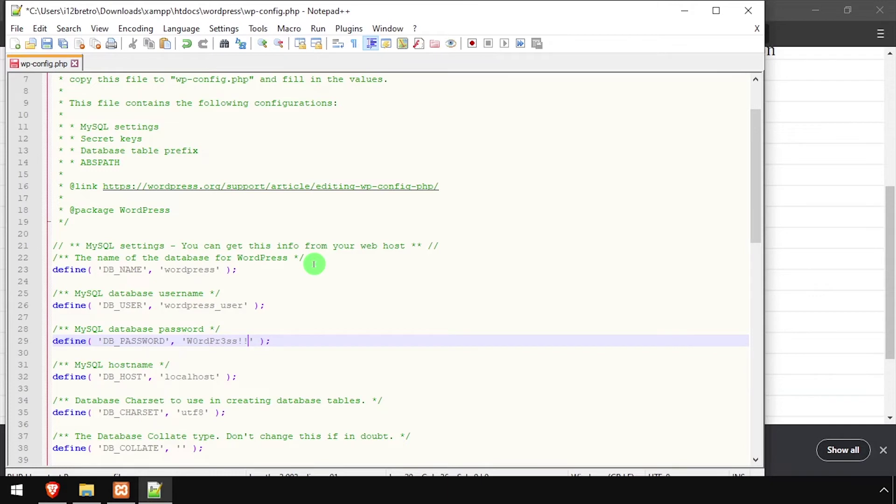
- Replace the template key and salt lines with the generated keys, save, and exit Notepad++
scroll(335, 311, down, 9)
drag(391, 343, 3, 258)
key(ctrl+v)
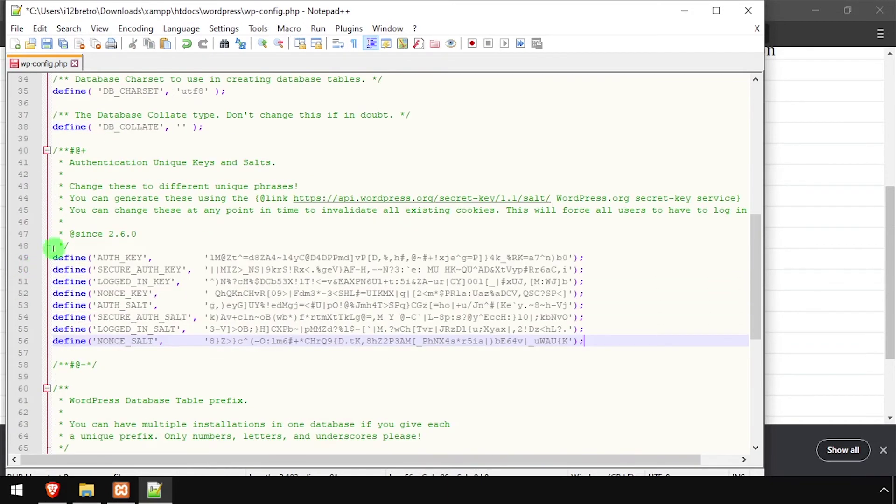
click(49, 45)
click(19, 29)
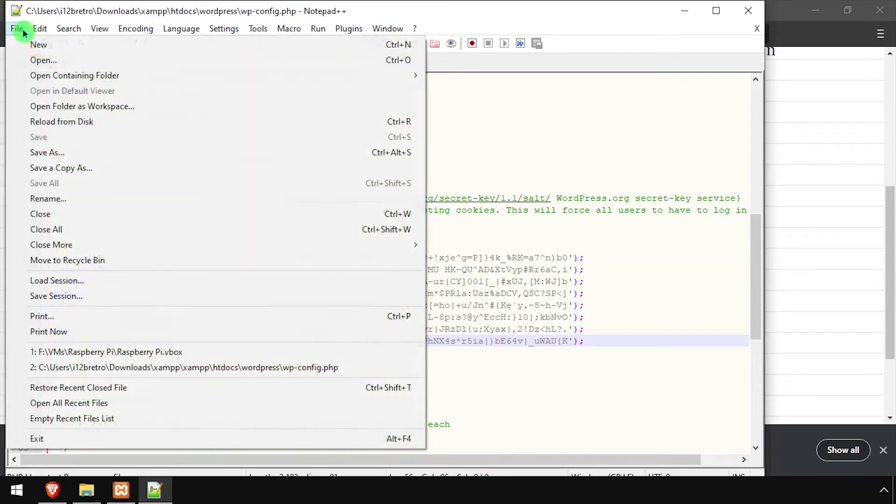
click(83, 443)
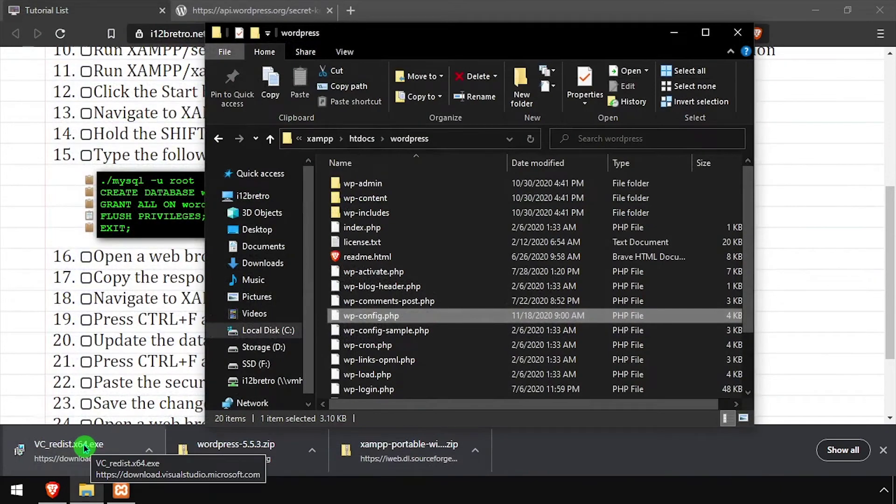
- Load localhost/wordpress in a new tab and continue with English as the language
click(351, 9)
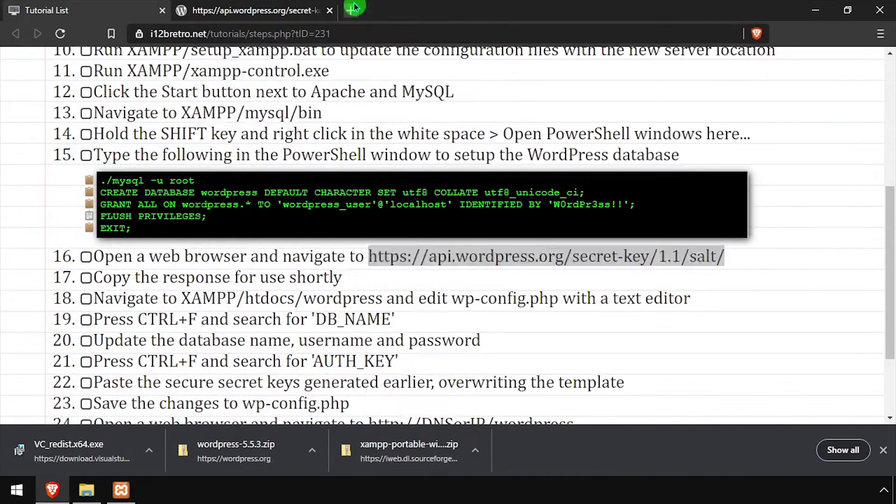
text(localhost/wordpress)
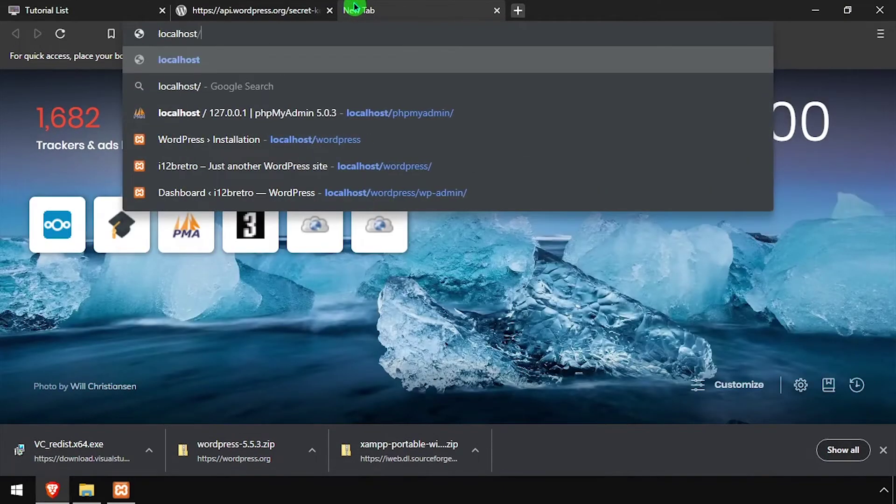
key(Return)
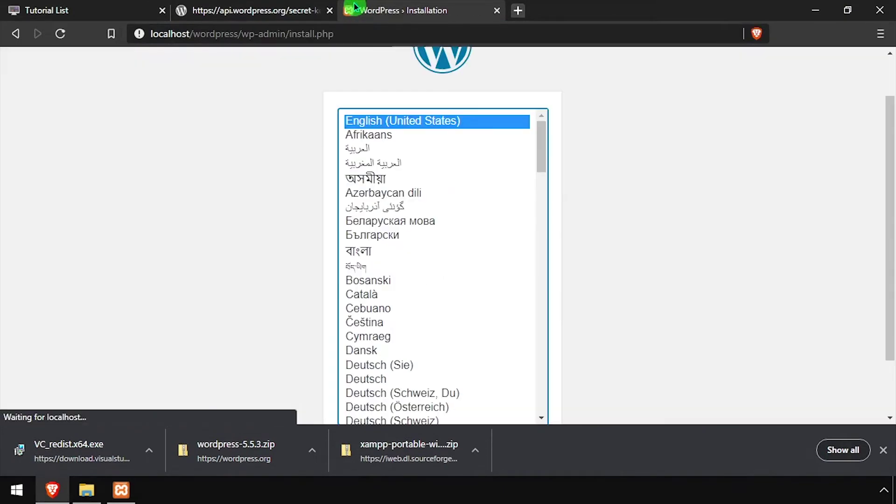
scroll(609, 293, down, 2)
click(519, 376)
click(879, 448)
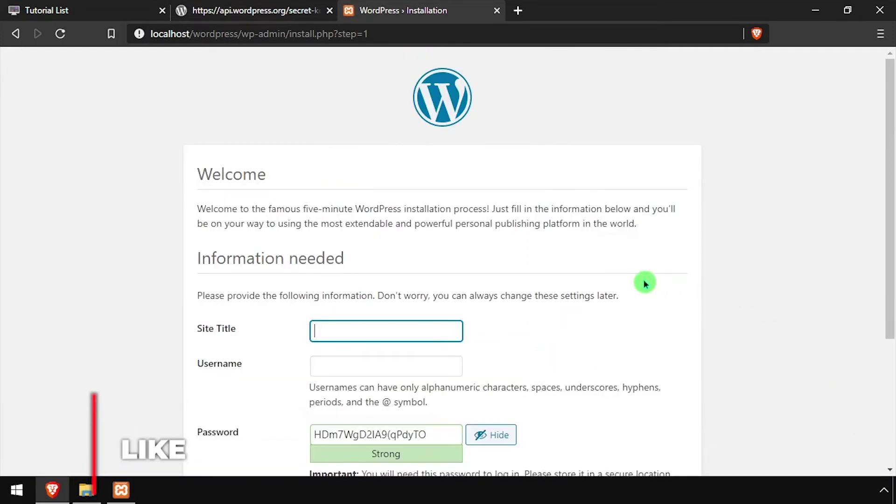
- Fill in the site title, admin username and a simple admin password
click(430, 333)
key(Down)
key(Return)
key(Tab)
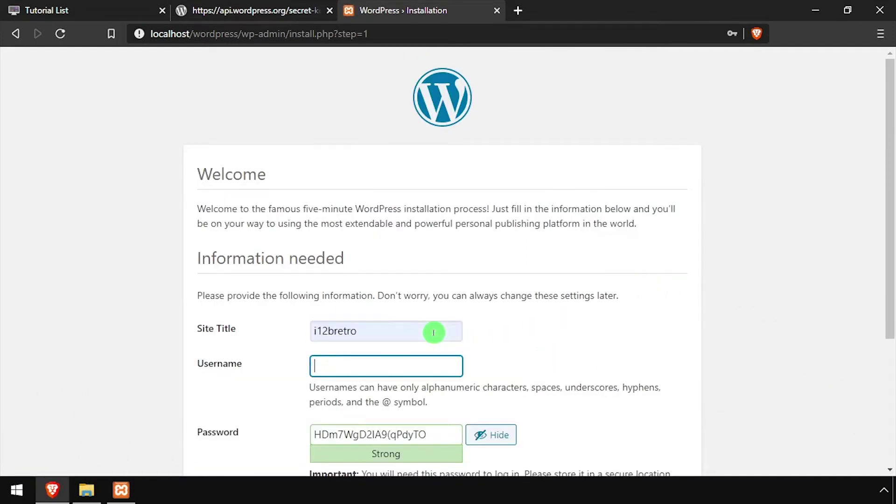
text(i12bretro)
key(Tab)
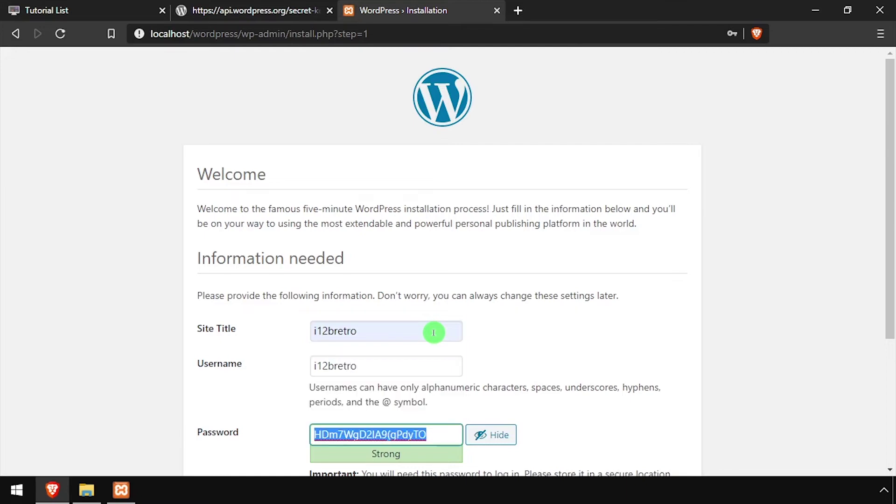
click(515, 435)
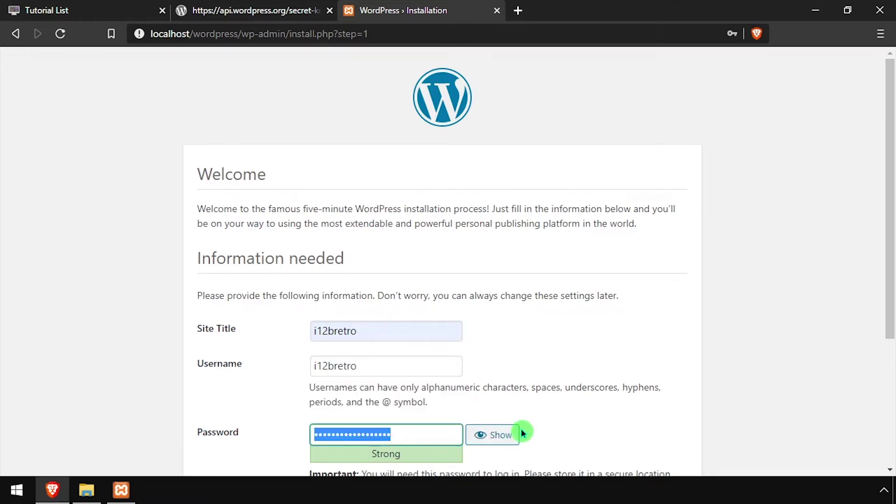
text(password)
- Confirm the weak password, enter the admin e-mail, and submit the WordPress installation
scroll(521, 428, down, 3)
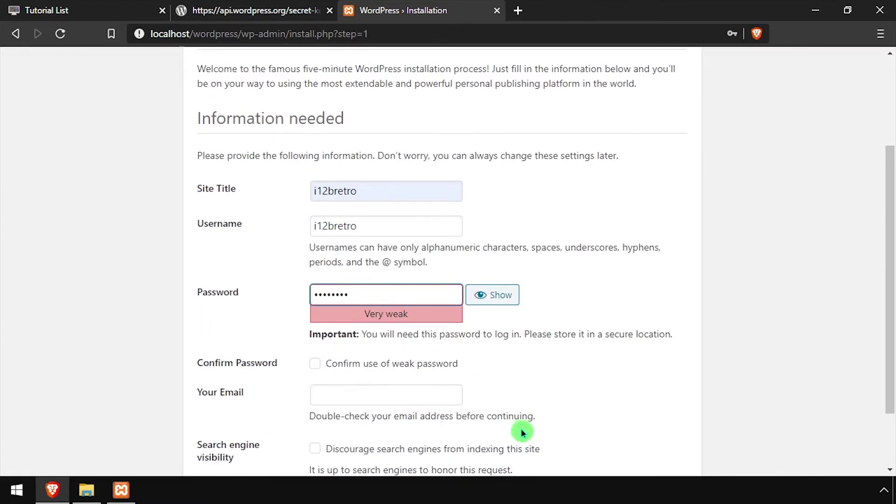
click(340, 370)
click(353, 395)
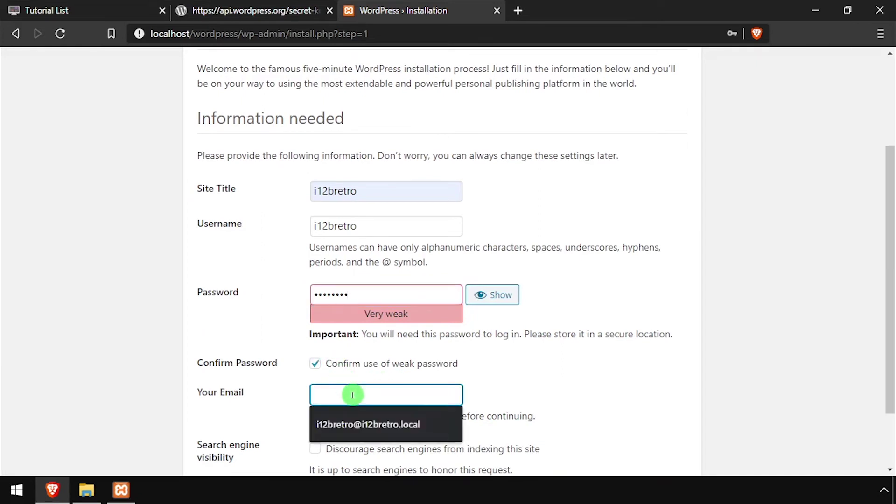
key(Down)
key(Return)
scroll(401, 381, down, 2)
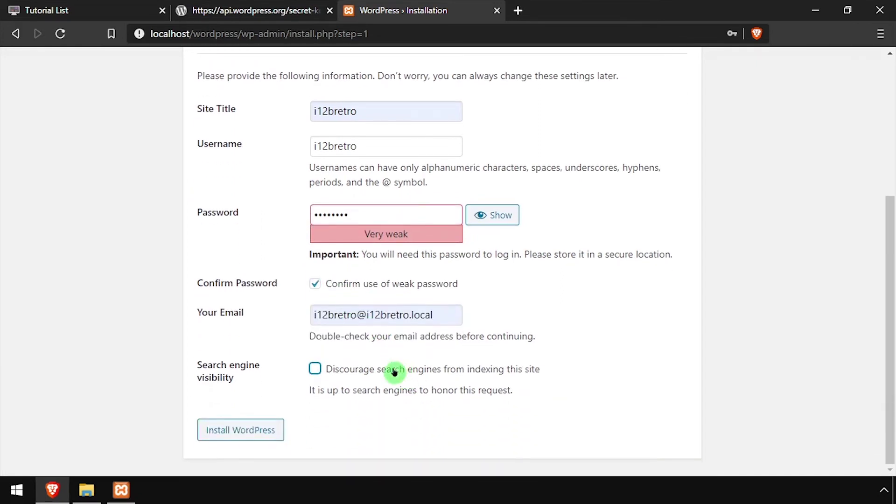
click(254, 430)
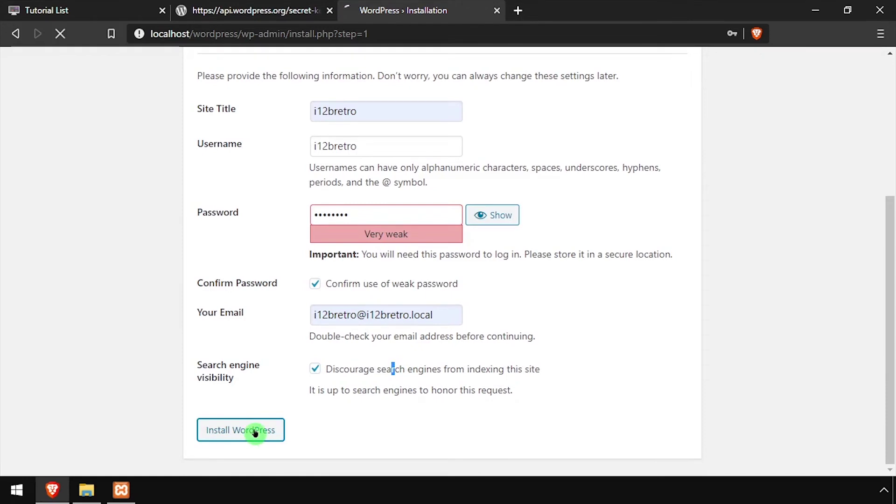
- Log in to the new WordPress site with the admin username and password
click(240, 330)
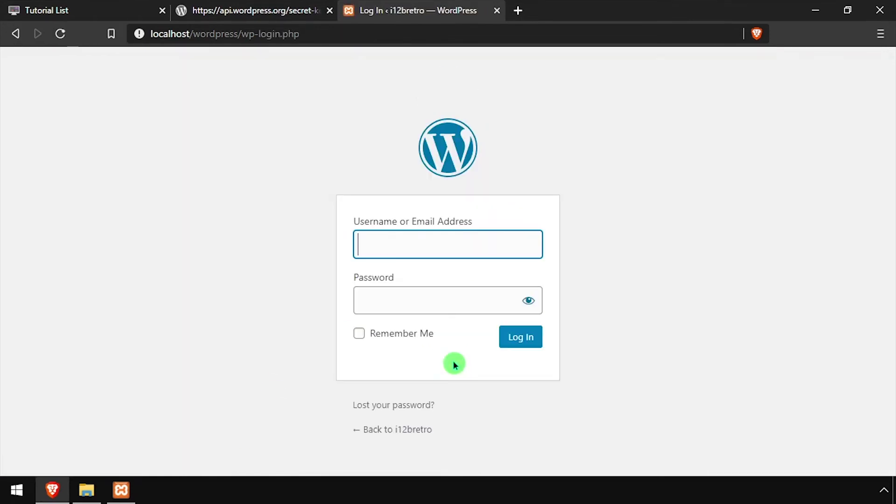
text(i12bretro)
key(Tab)
text(********)
key(Return)
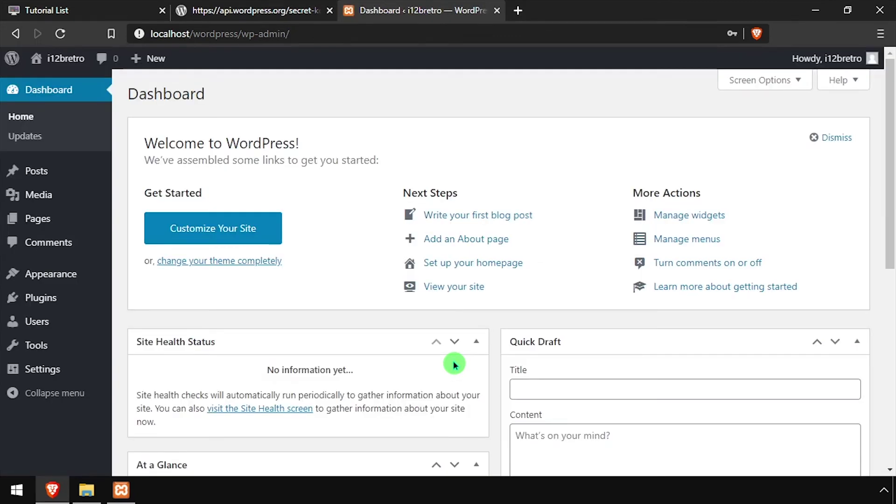
- View the live site's front page, then return to the admin dashboard
mouse_move(56, 57)
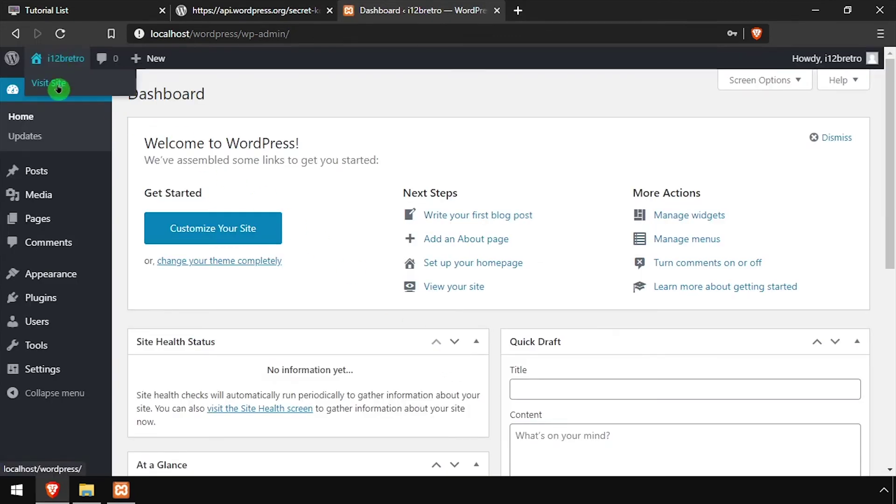
click(559, 9)
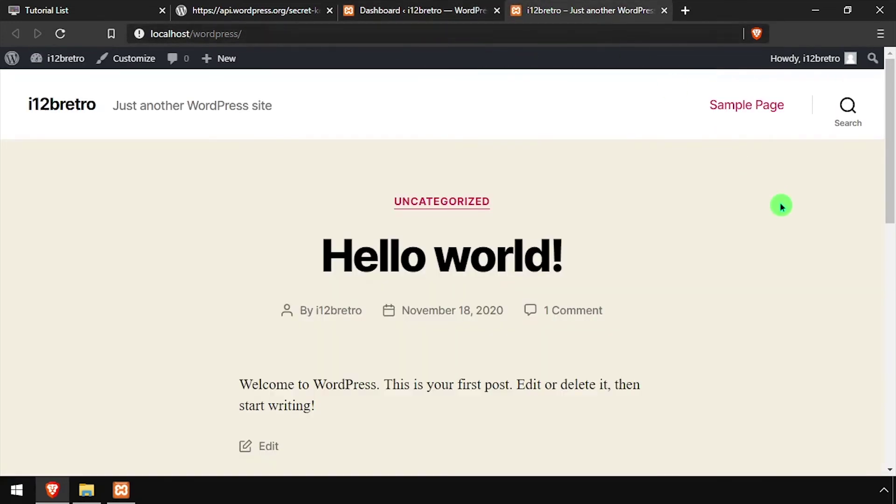
scroll(788, 224, down, 2)
scroll(791, 247, up, 2)
click(389, 7)
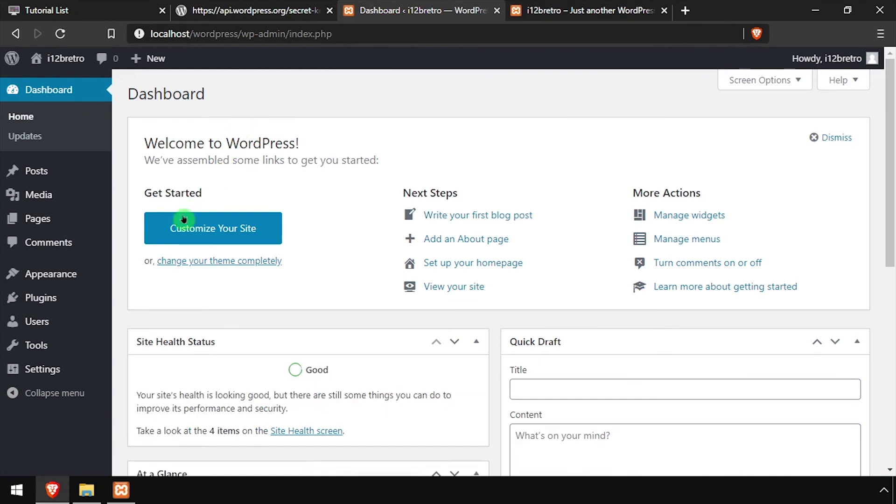
- Expand the WordPress section of Site Health Info, showing version 5.5.3 at localhost/wordpress
mouse_move(36, 352)
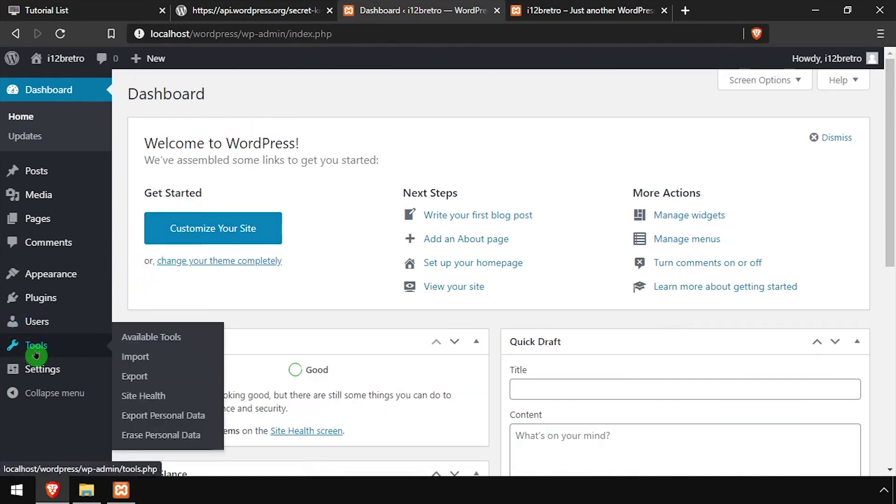
click(151, 395)
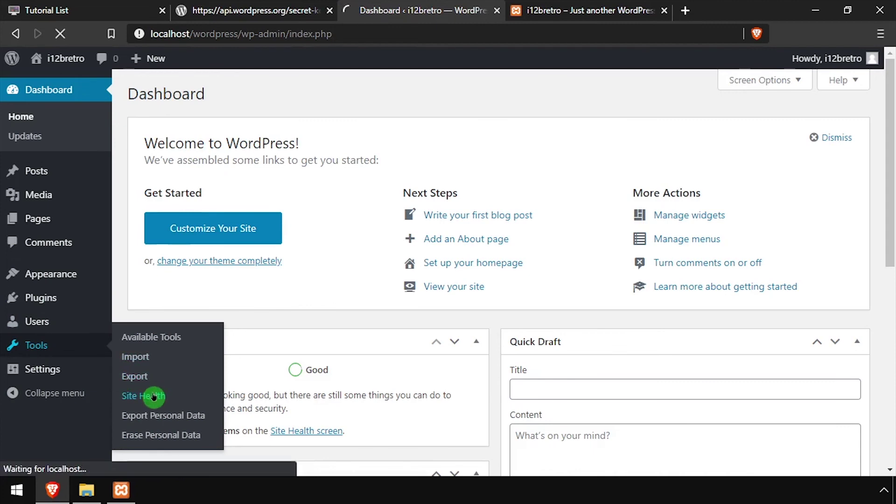
click(534, 149)
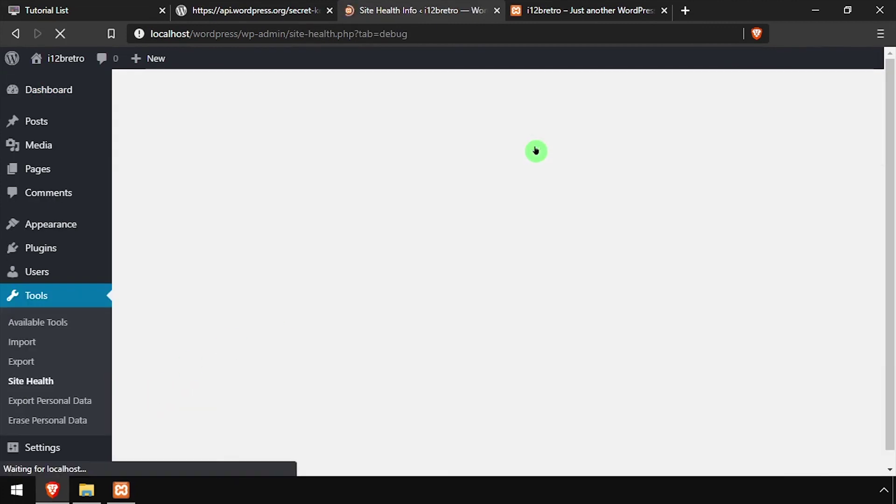
scroll(496, 286, down, 3)
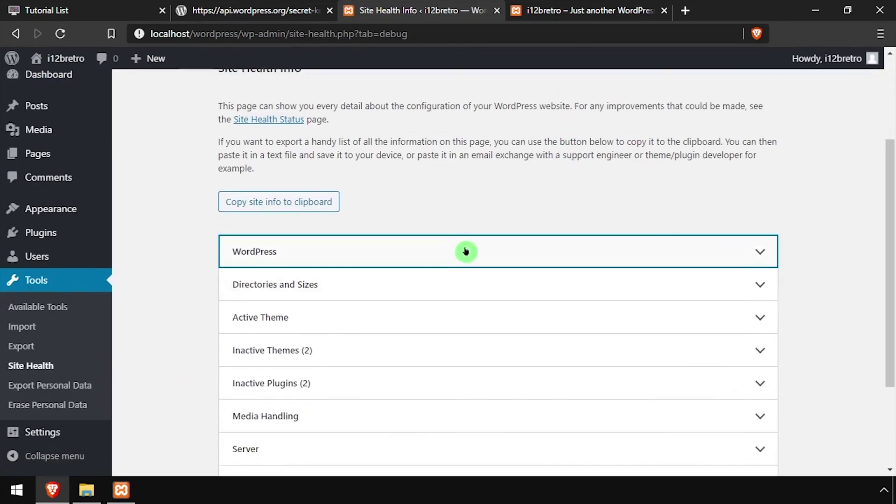
click(467, 255)
scroll(653, 299, down, 3)
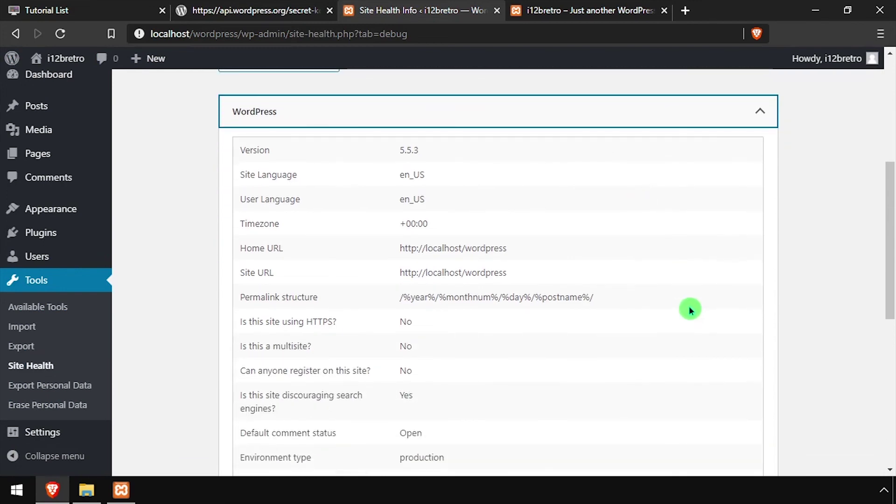